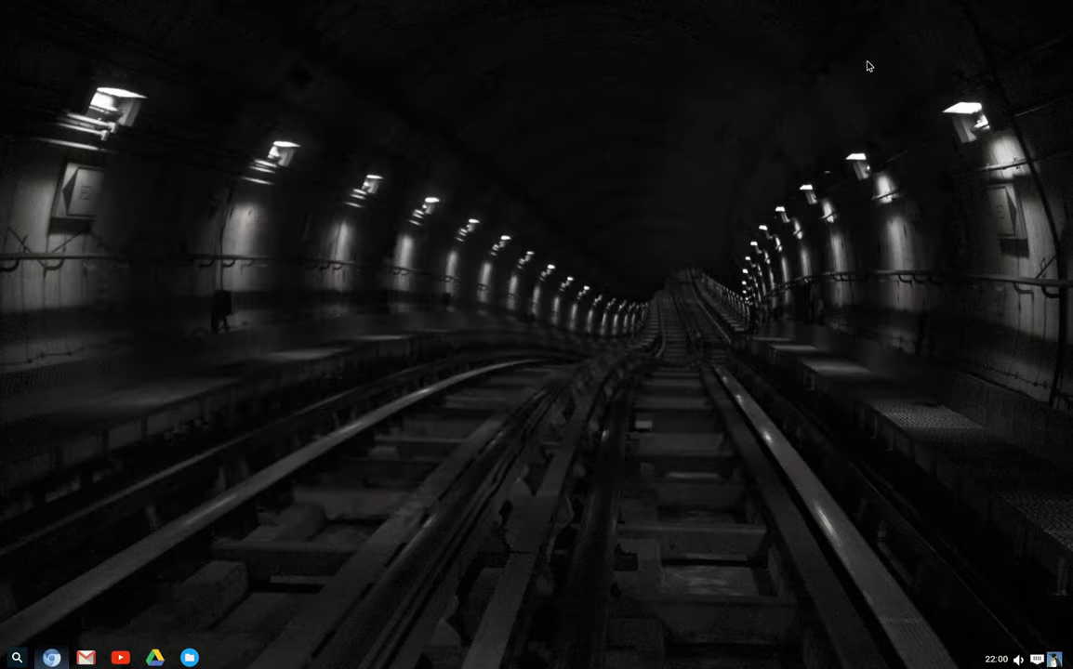
Open YouTube in its own window, reposition the window on the desktop, and close it.
click(121, 658)
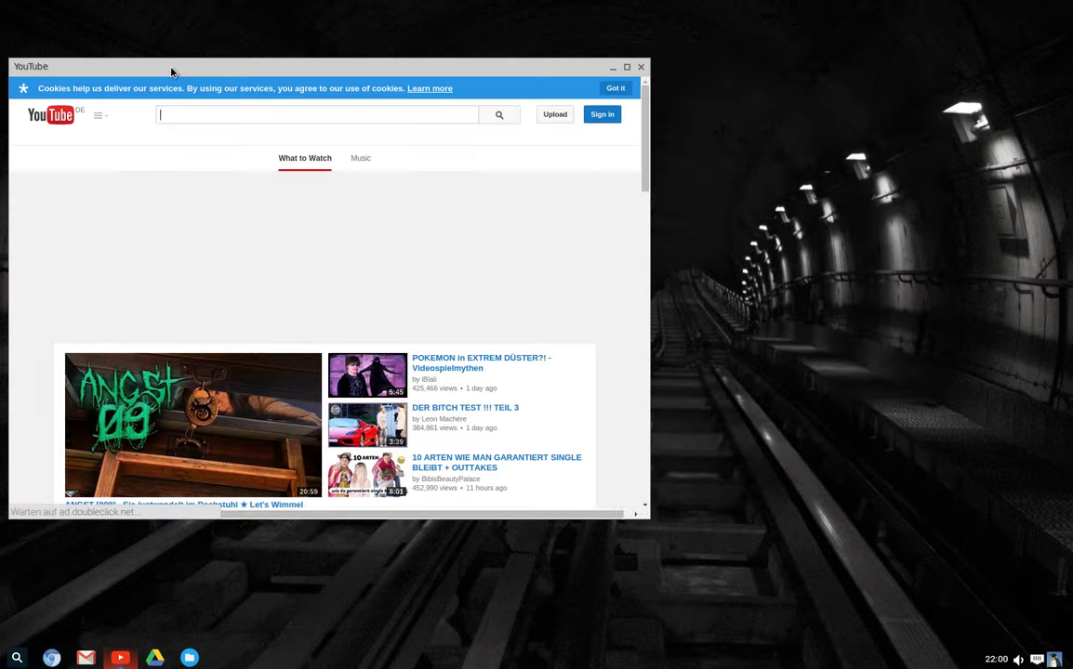
drag(172, 72, 373, 72)
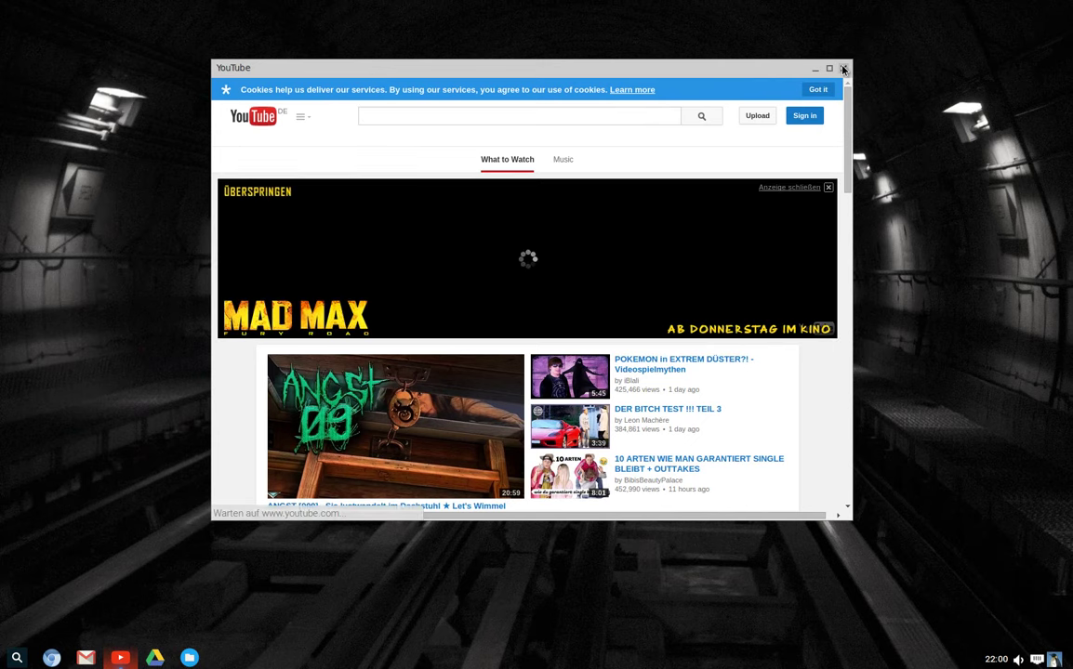
click(843, 69)
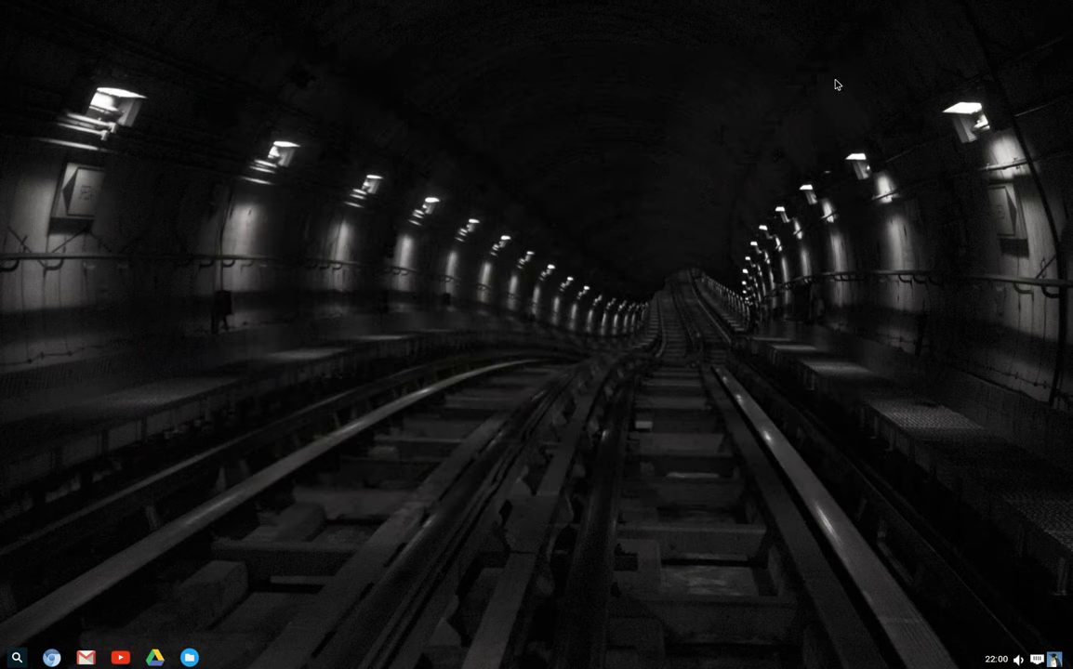
Open the file manager to view the home folder, reposition its window, and close it.
click(188, 658)
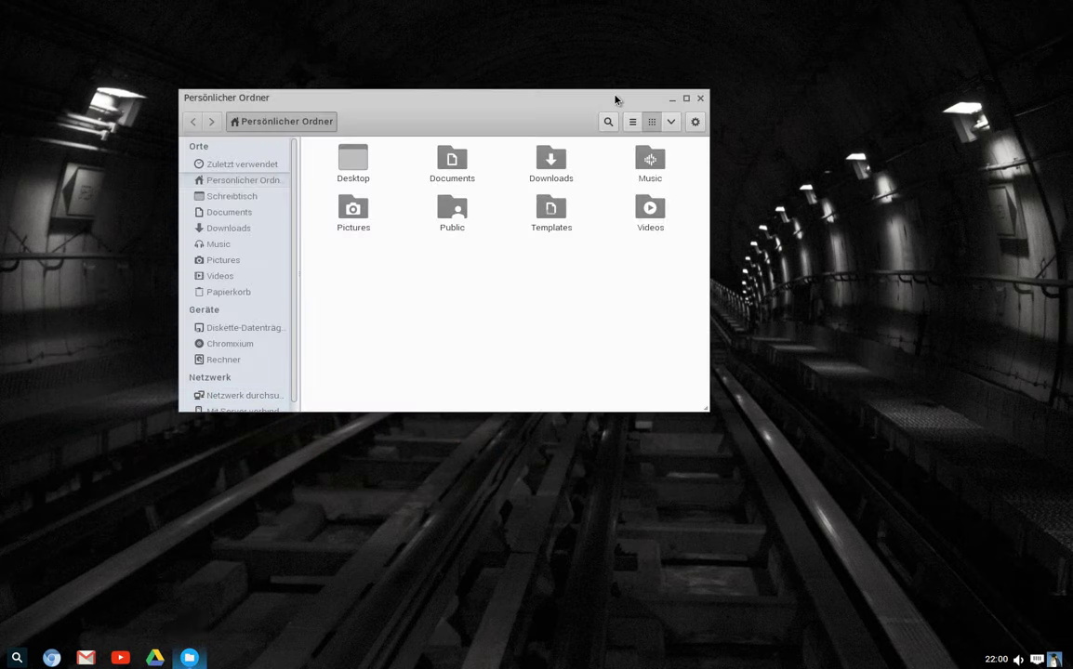
drag(574, 100, 641, 127)
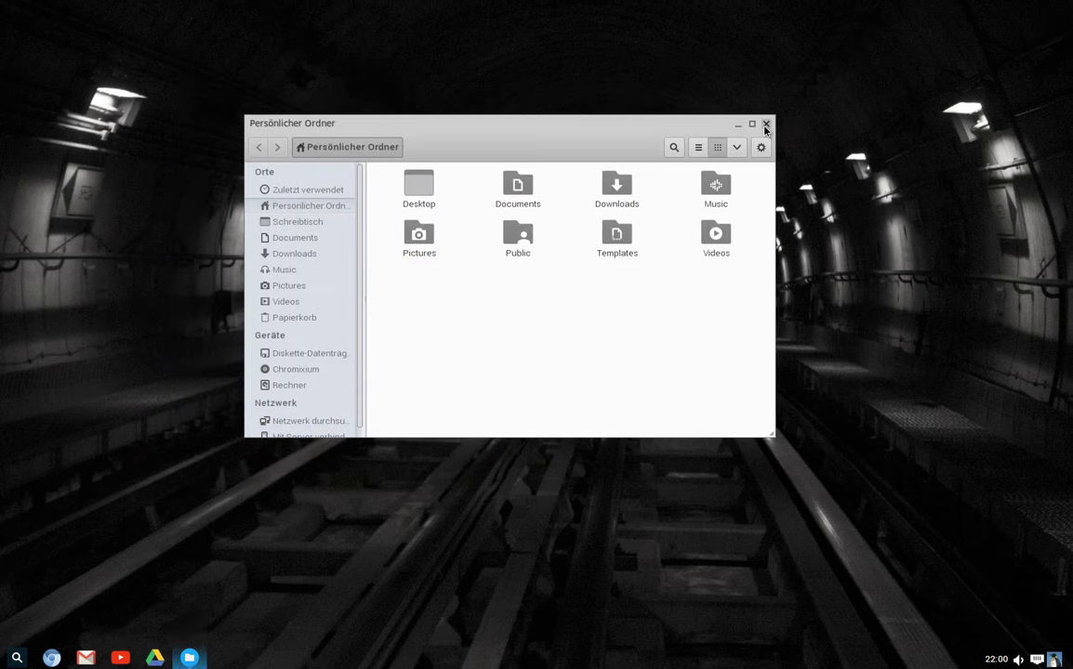
click(765, 124)
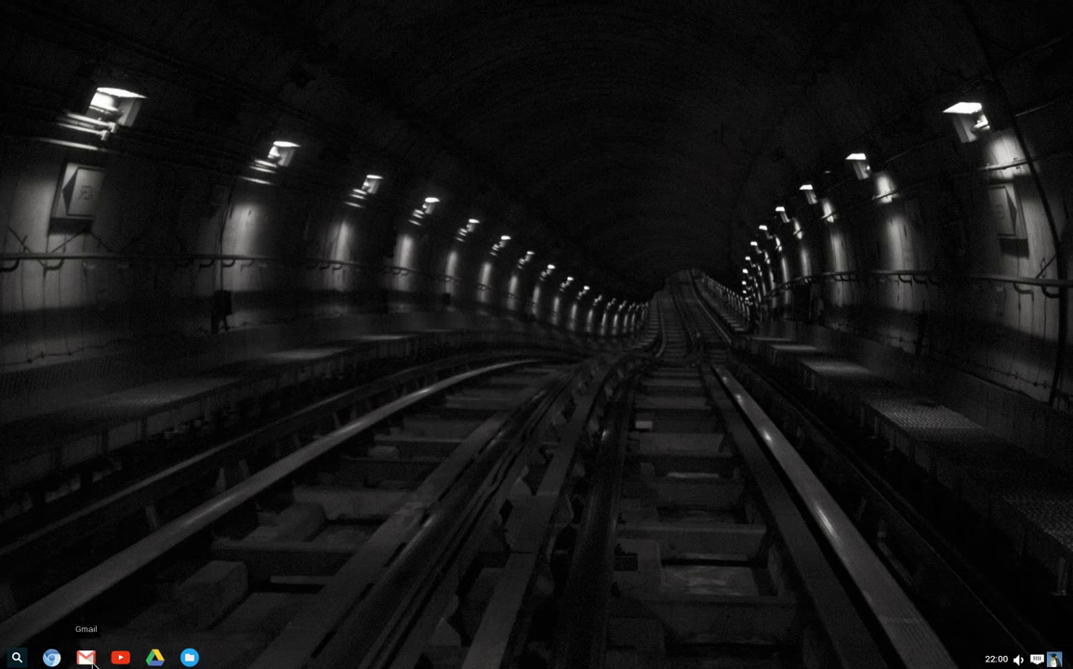
Run a Google search for "dominik software" from the app launcher and minimize the resulting browser window.
click(17, 658)
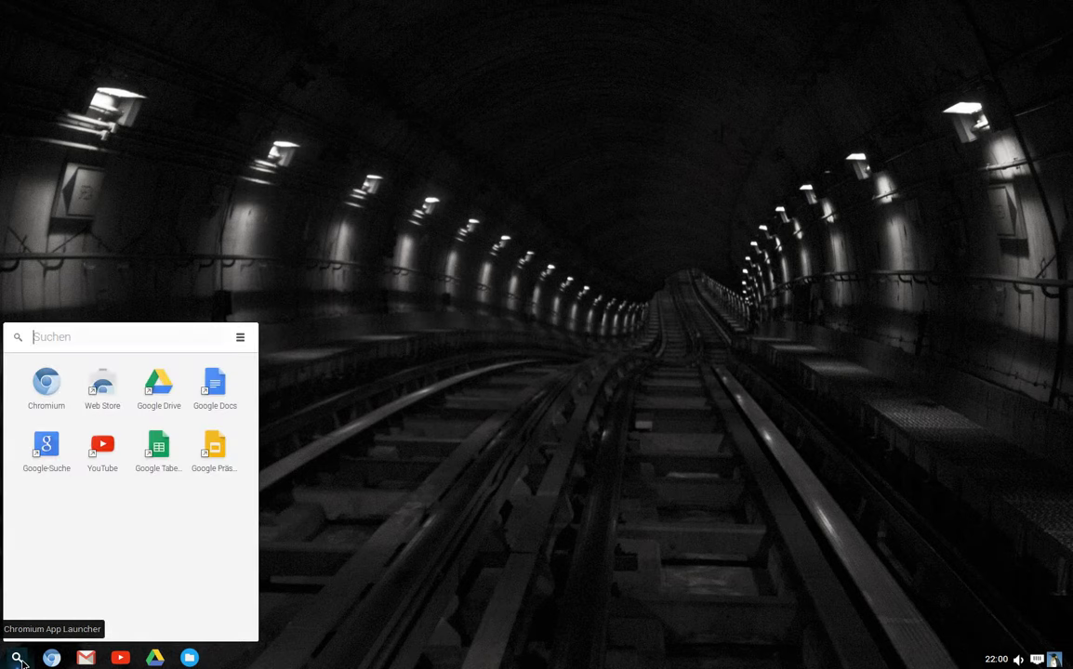
text(domin)
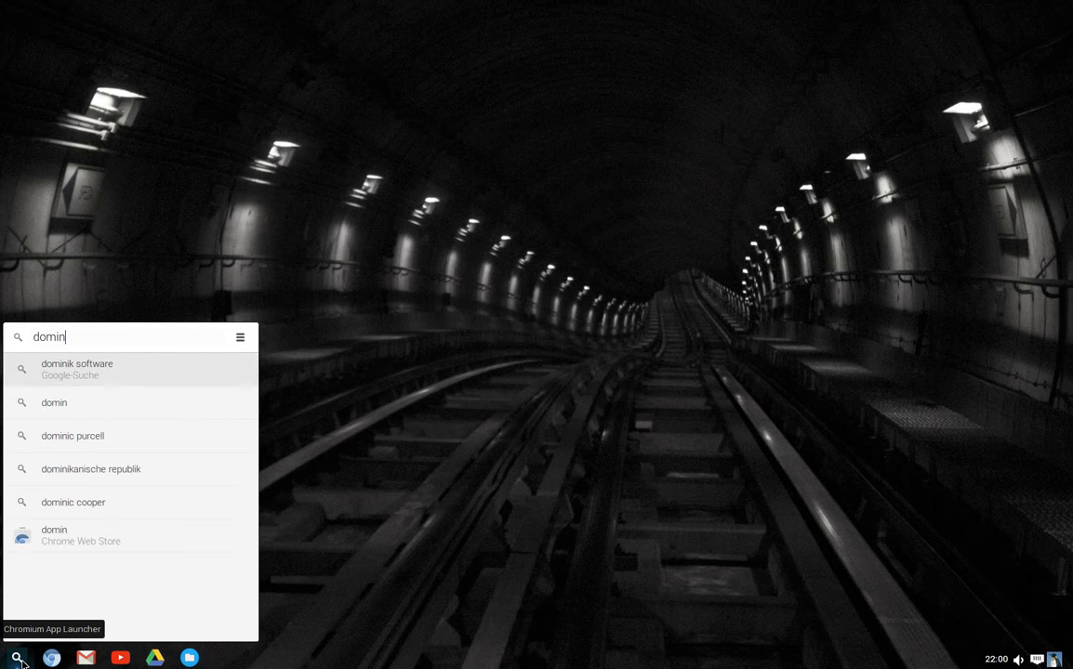
click(73, 364)
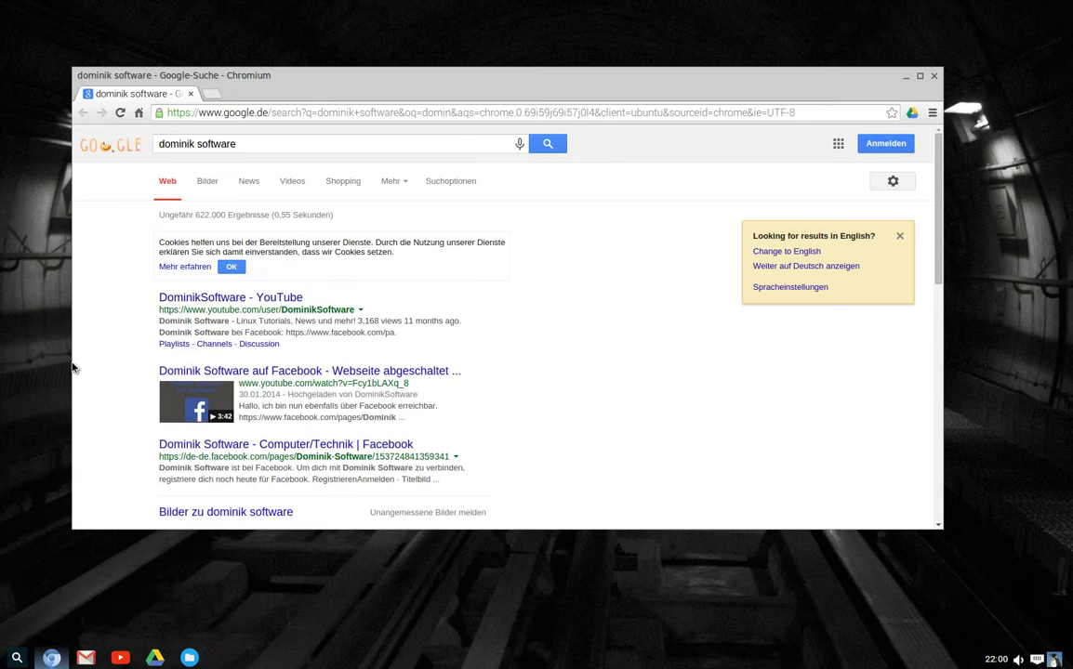
drag(205, 74, 224, 49)
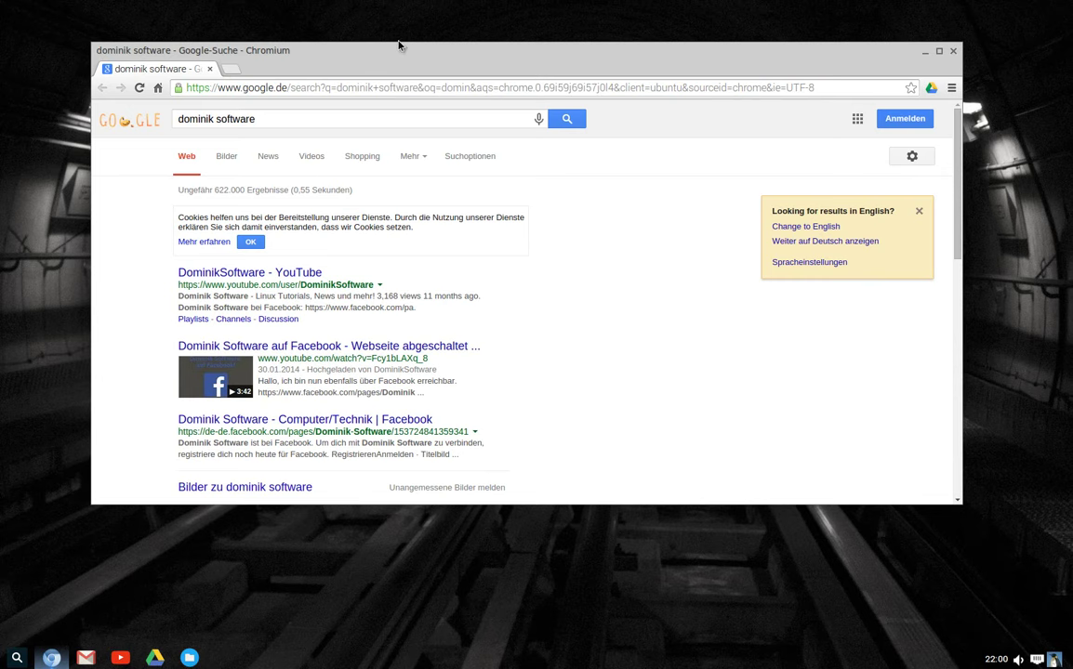
click(925, 51)
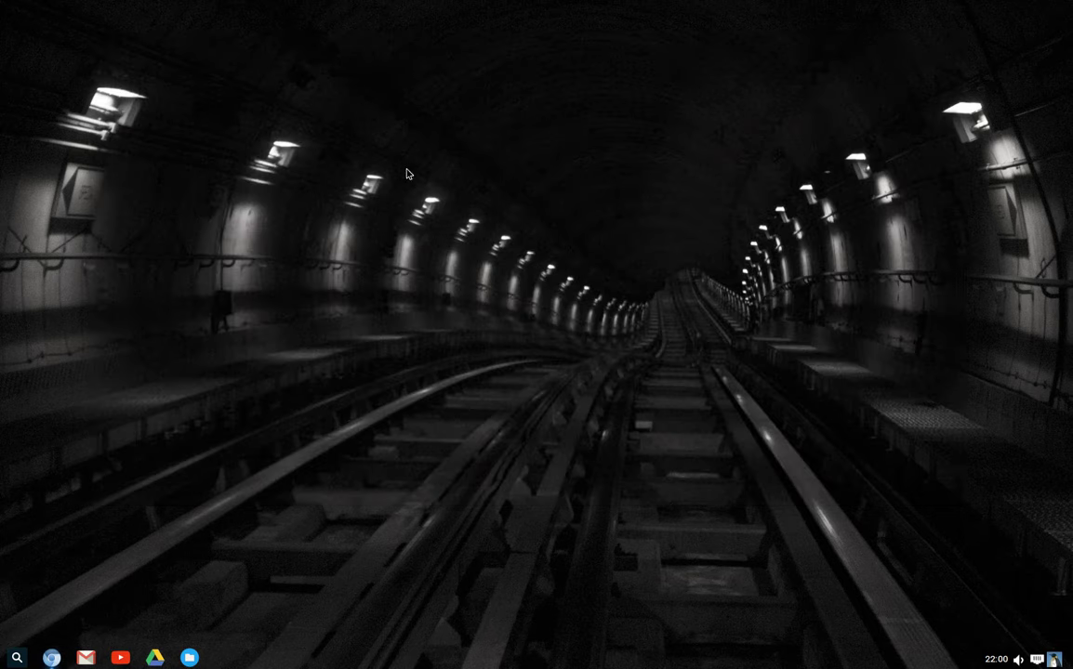
Examine the installed desktop applications by category, from Einstellungen through to Zubehör.
right_click(380, 183)
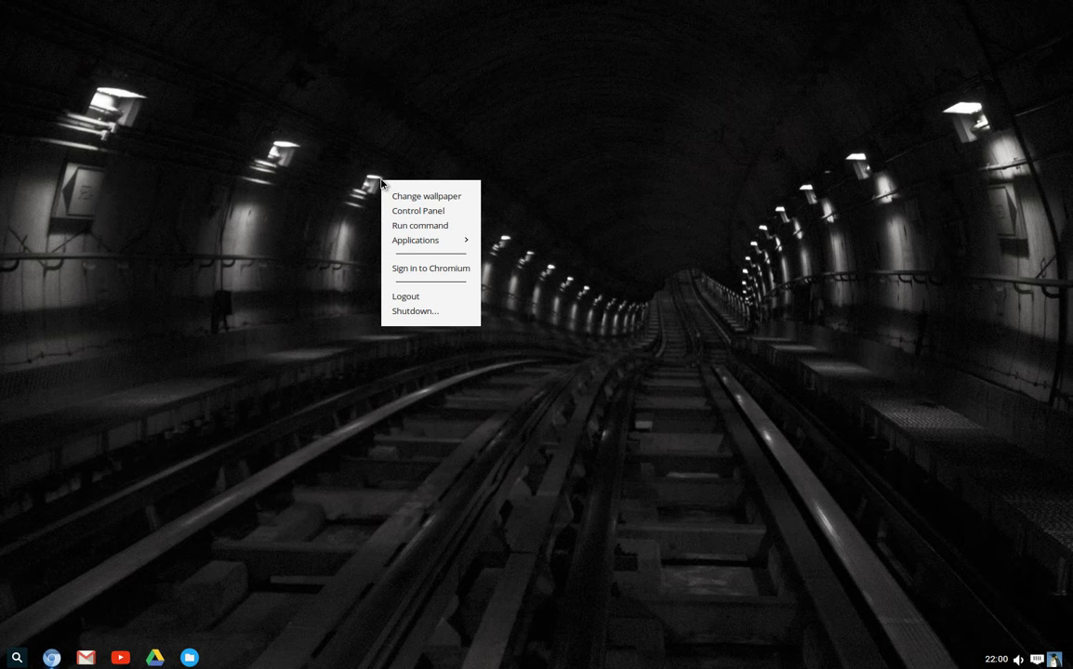
click(441, 241)
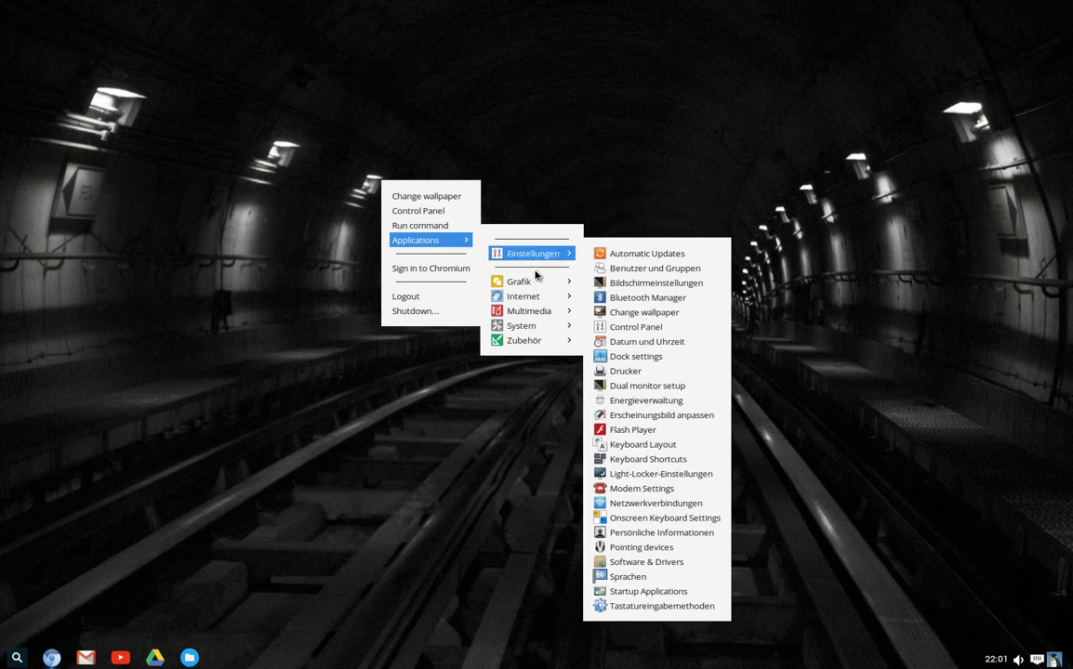
mouse_move(535, 280)
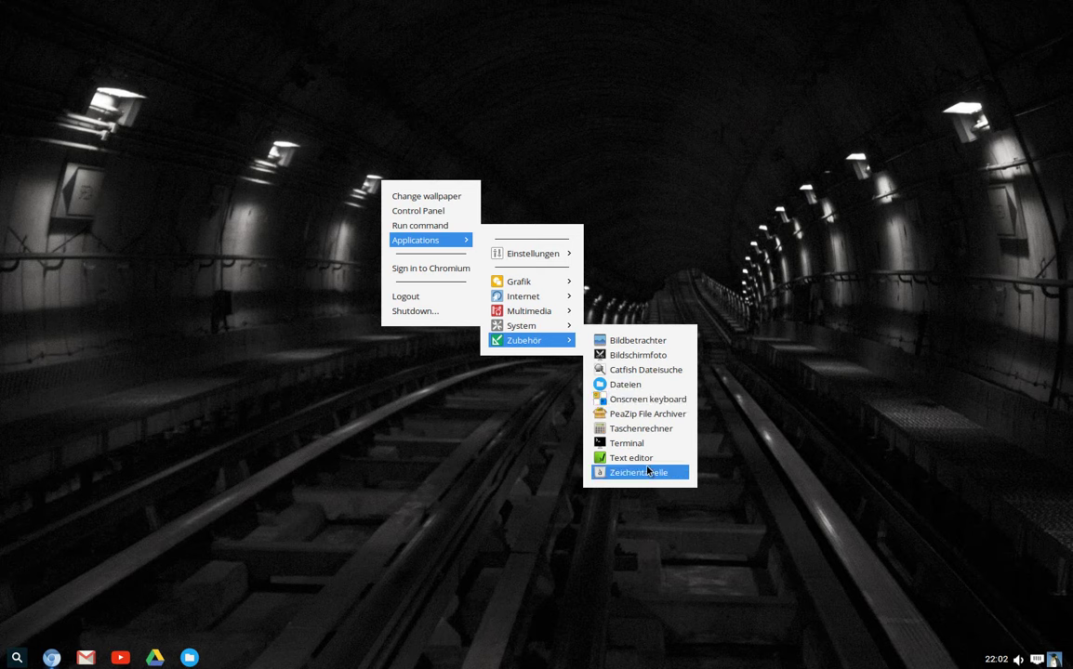
Bring up the Chromium sign-in page through the desktop's sign-in option and close it without signing in.
click(431, 268)
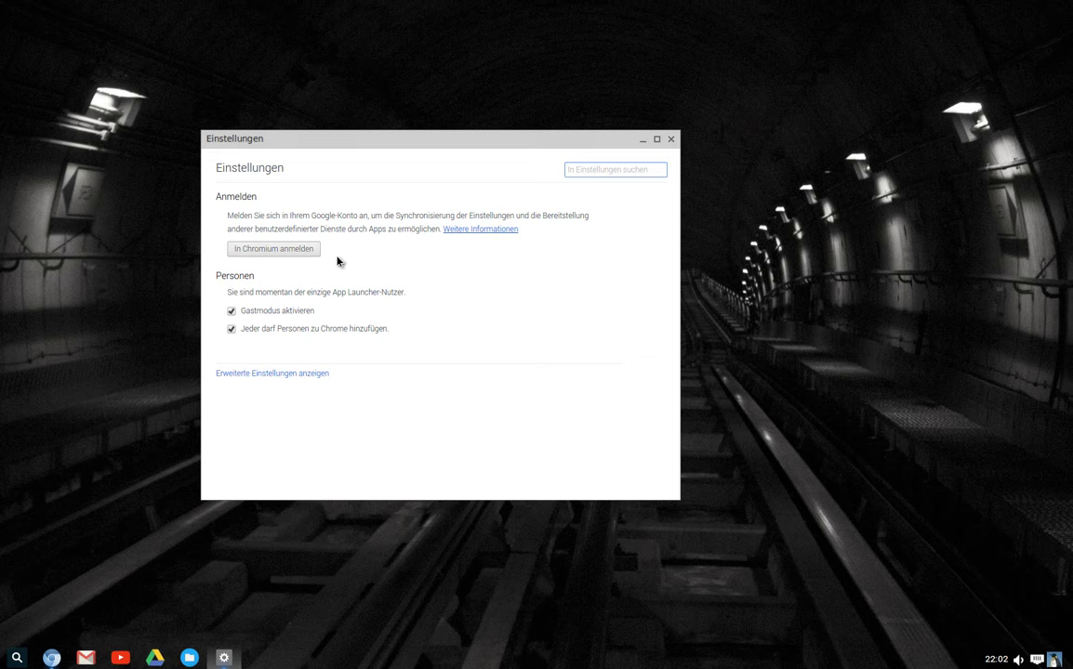
click(279, 249)
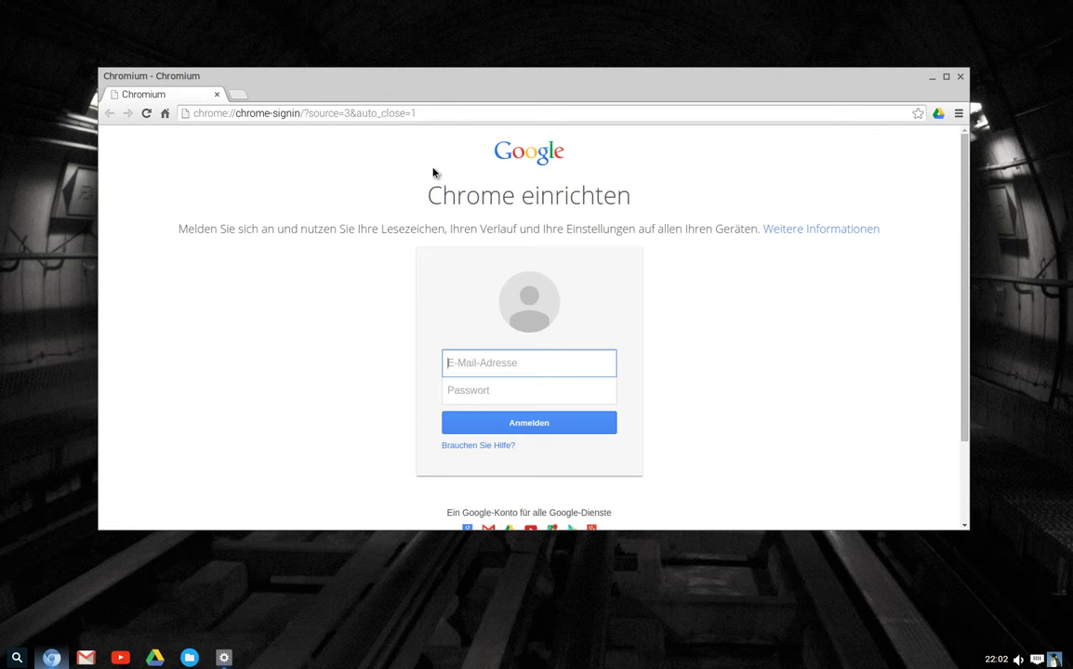
click(961, 78)
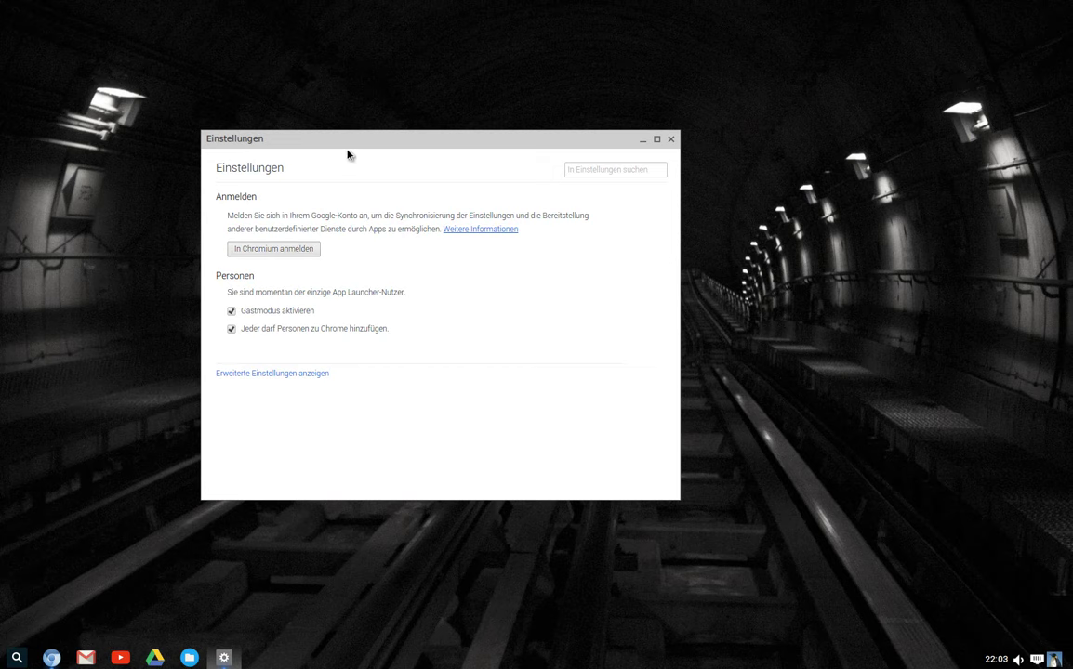
Expand the advanced app launcher settings, review the network, language and download options, and close the settings window.
drag(352, 139, 363, 62)
click(281, 295)
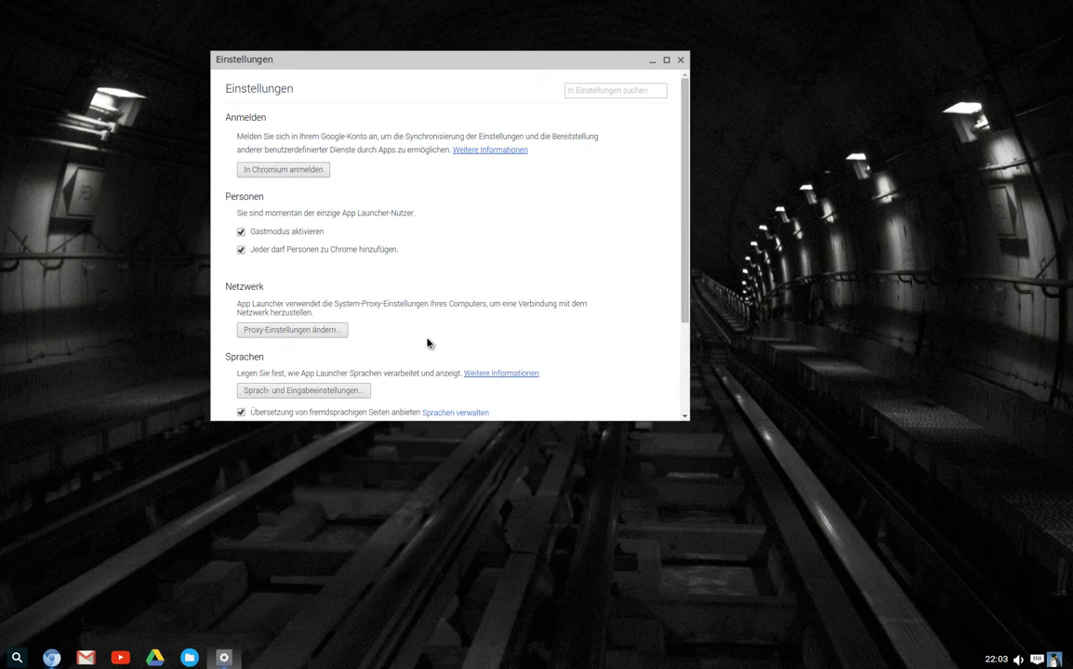
scroll(548, 369, up, 3)
scroll(548, 369, down, 3)
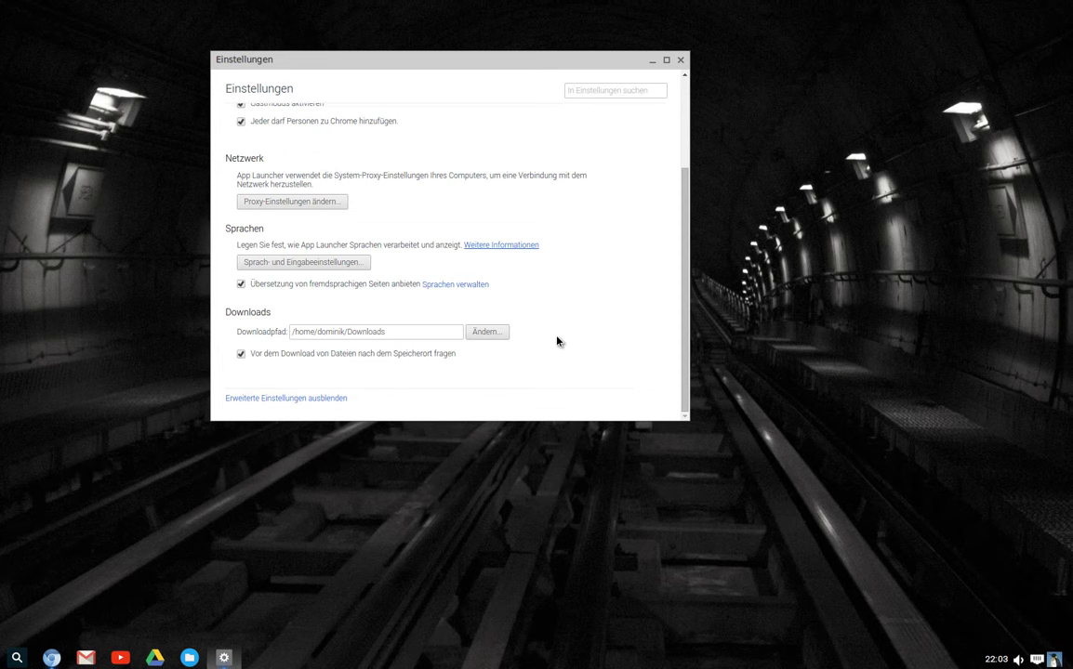
scroll(608, 72, up, 1)
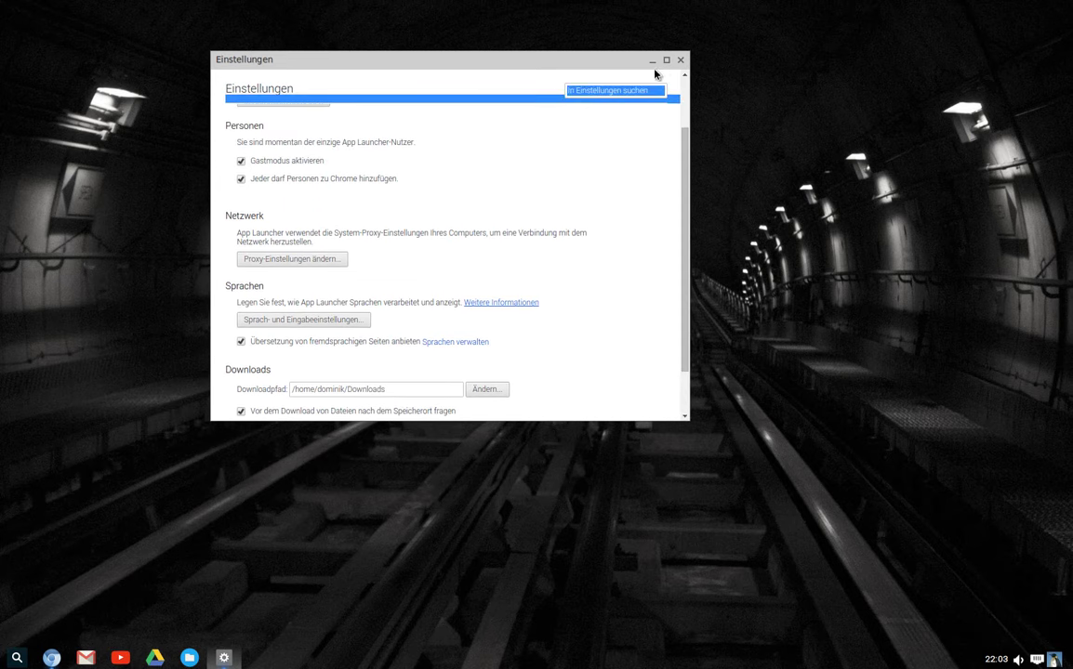
scroll(602, 161, down, 1)
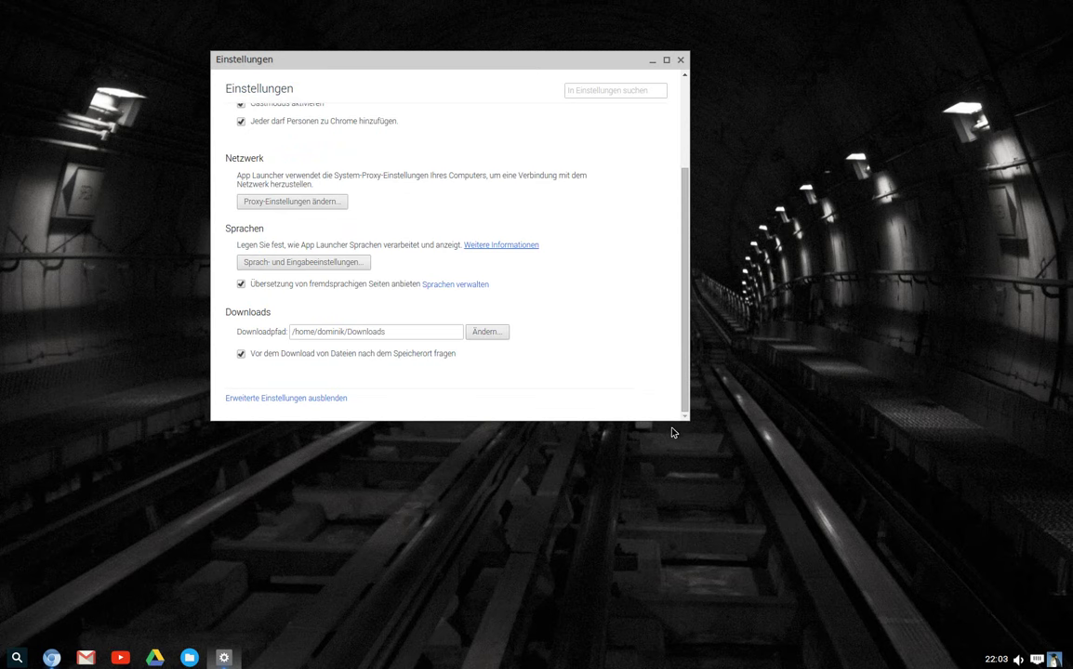
drag(575, 52, 705, 51)
click(804, 57)
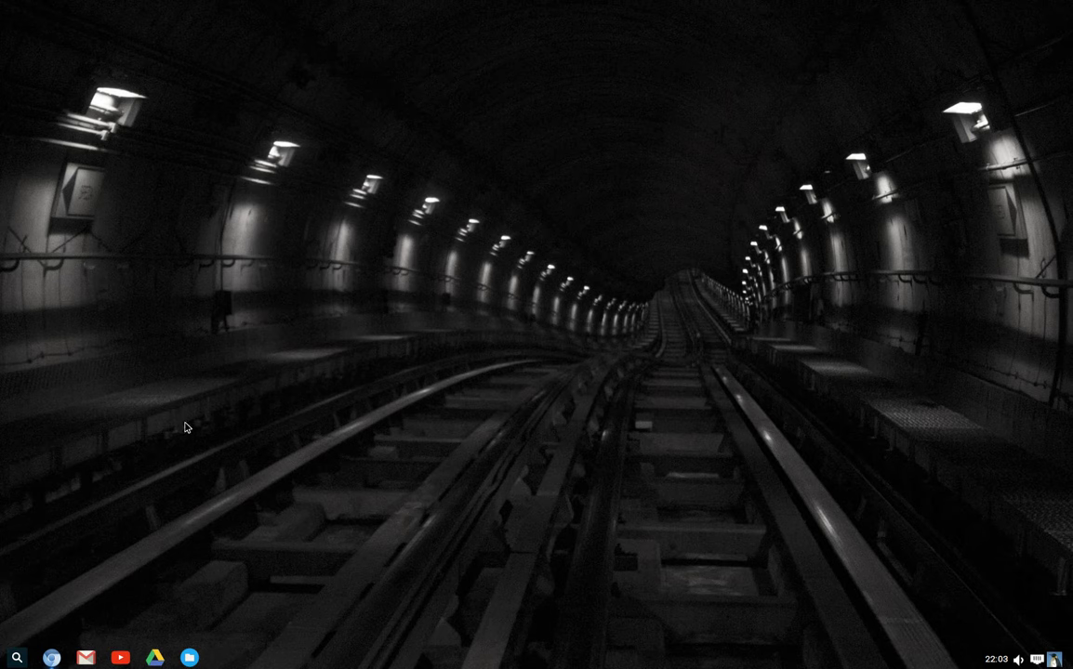
Try the app launcher's search with "as" and clear the query.
click(15, 659)
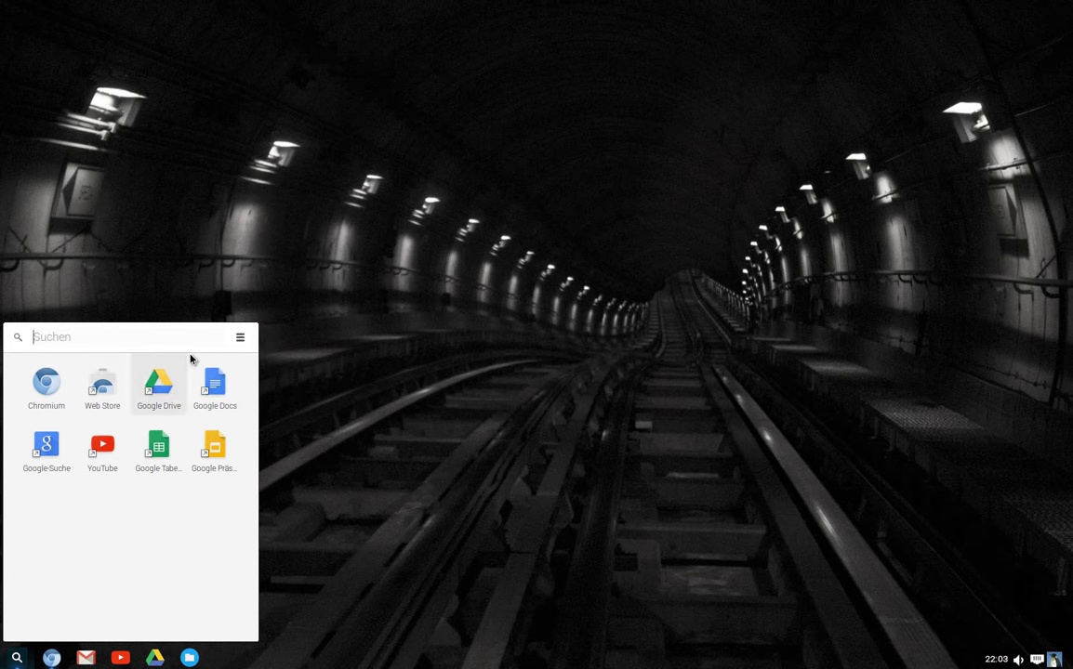
click(240, 337)
click(62, 343)
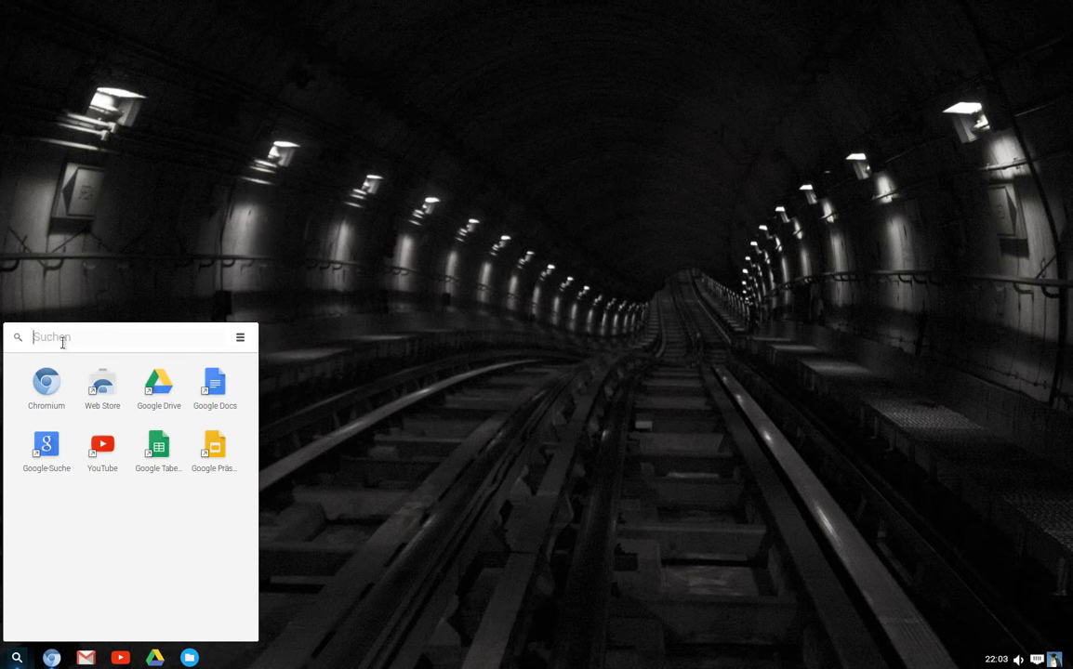
text(as)
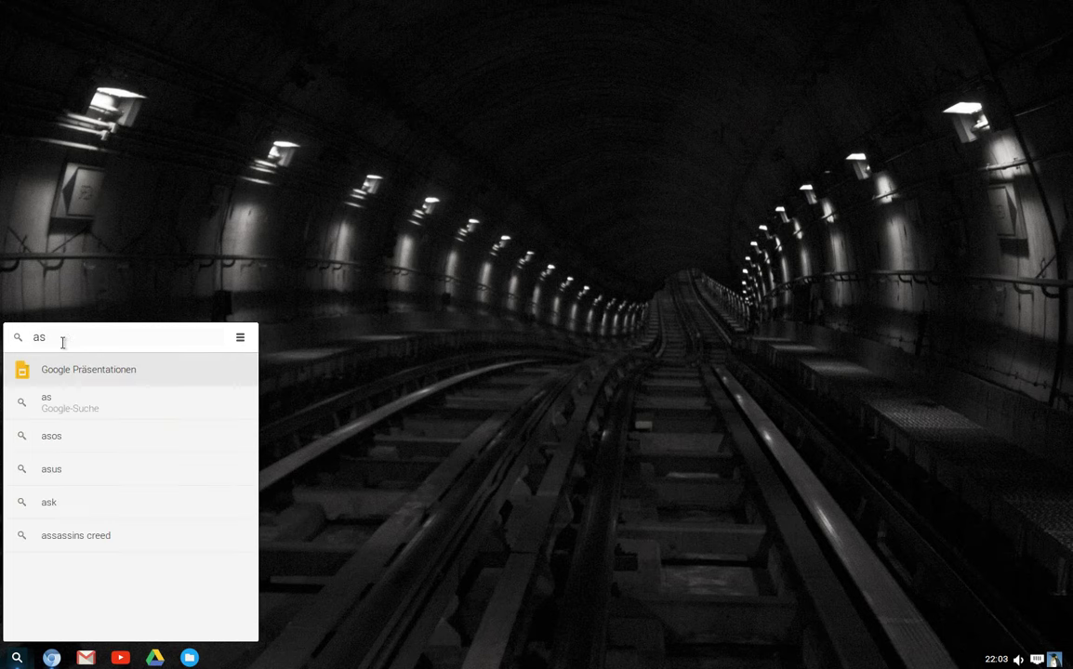
key(BackSpace)
key(BackSpace)
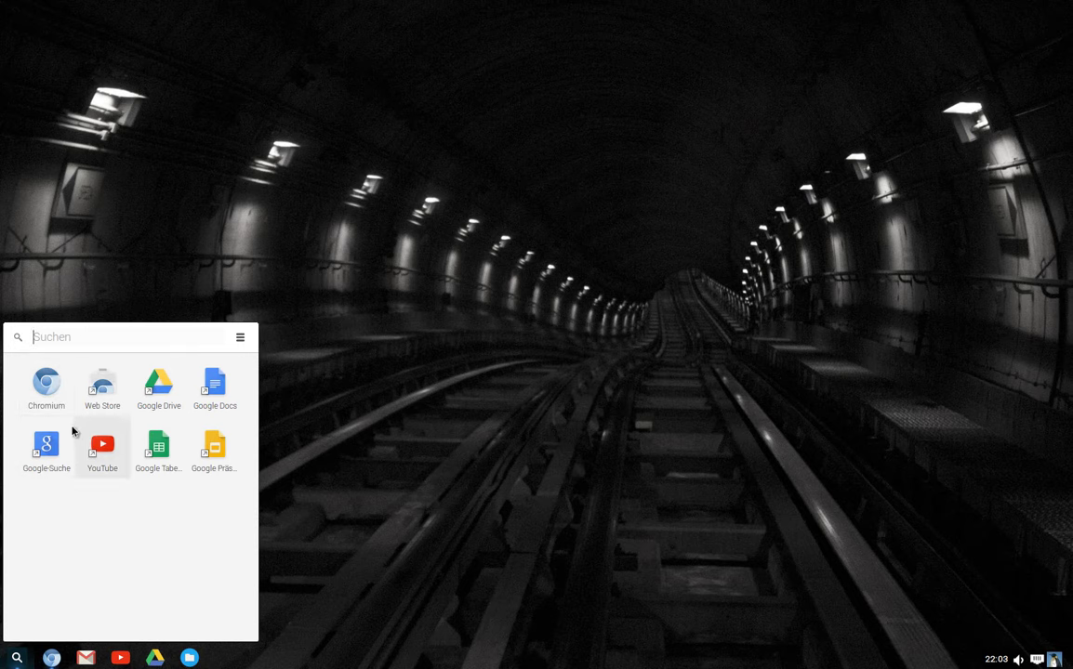
Launch Chromium, show its version information page, and reposition the browser window.
click(46, 386)
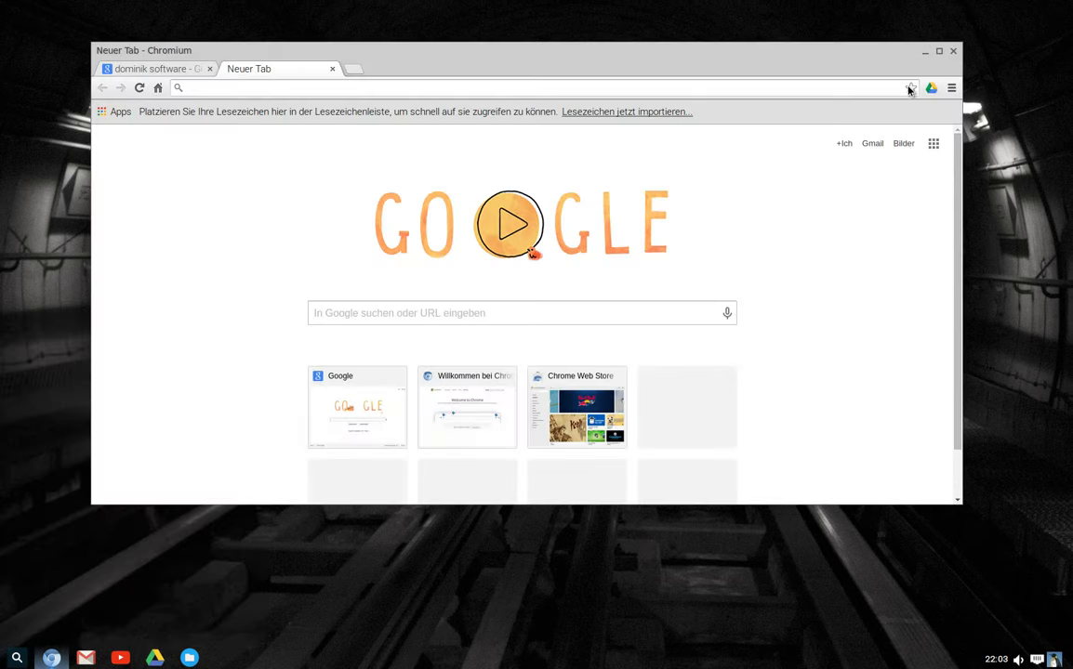
click(948, 87)
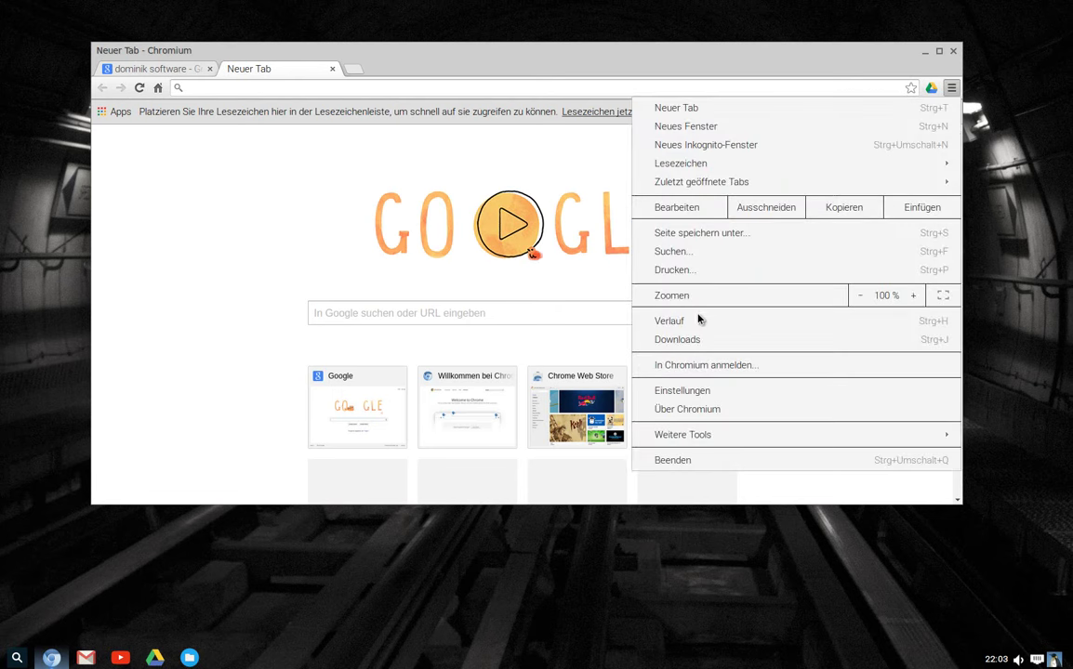
click(683, 409)
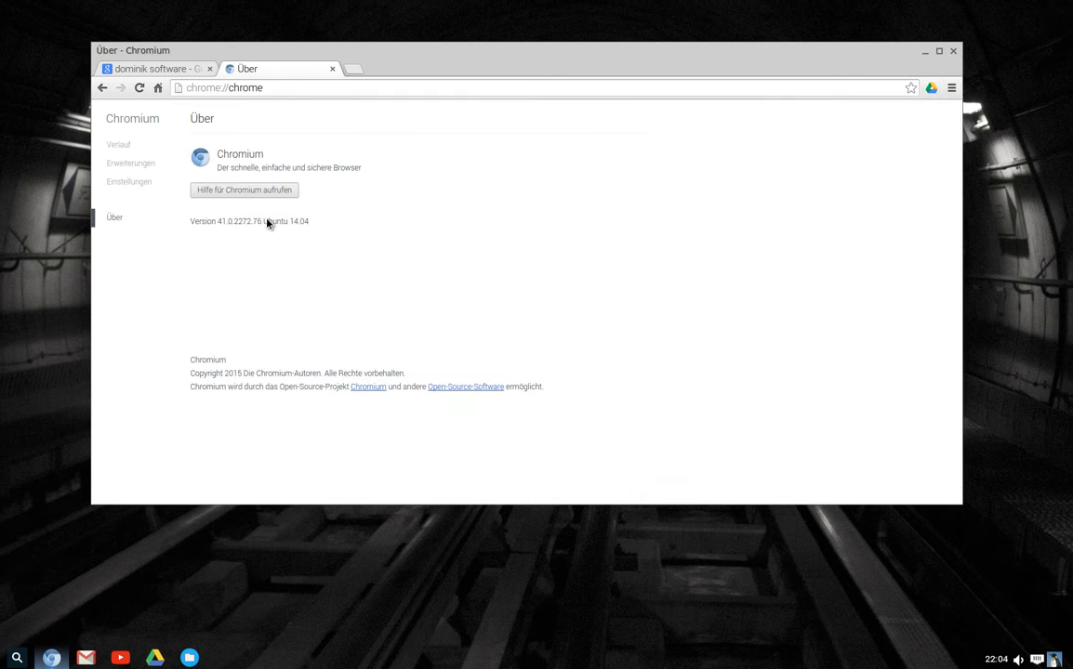
drag(358, 71, 700, 137)
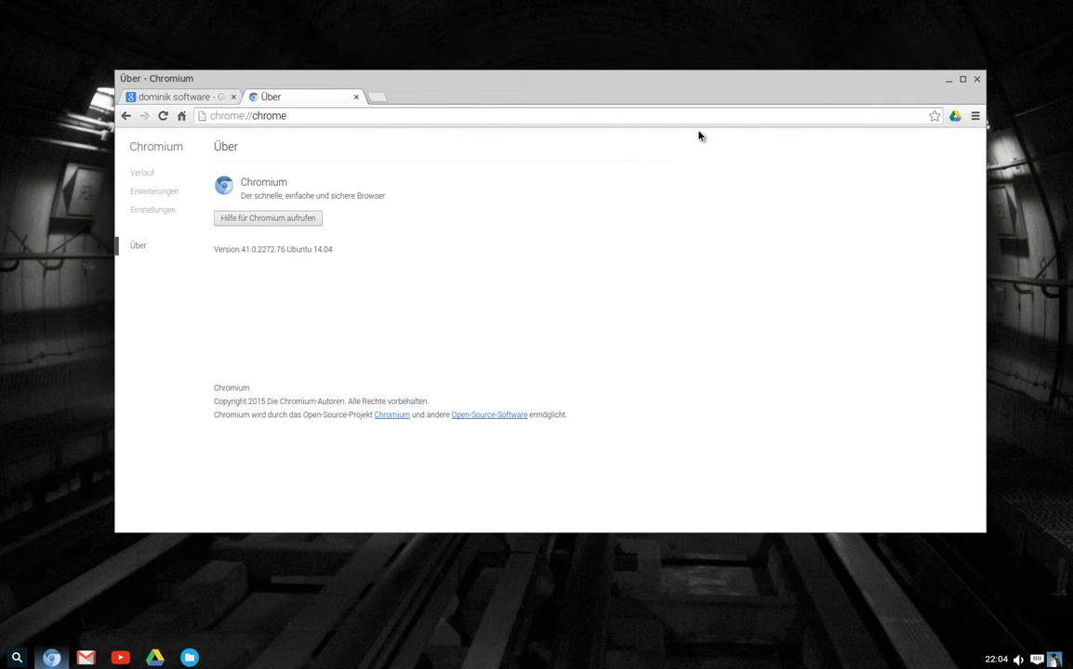
View the available actions in the shutdown dialog and dismiss it without choosing one.
click(1053, 659)
click(502, 327)
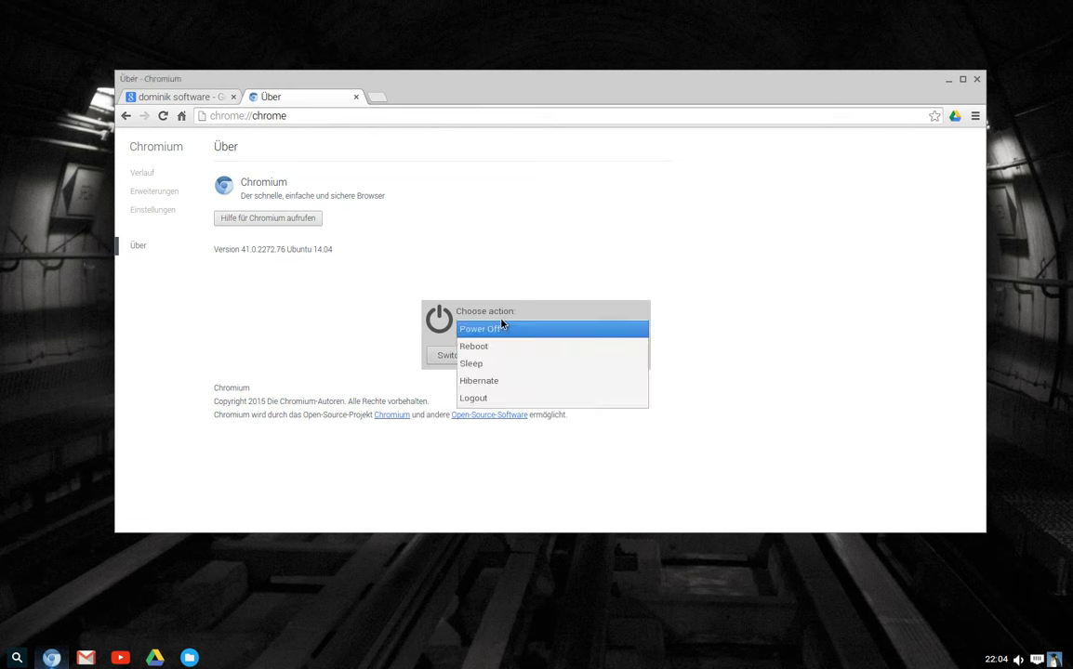
click(593, 341)
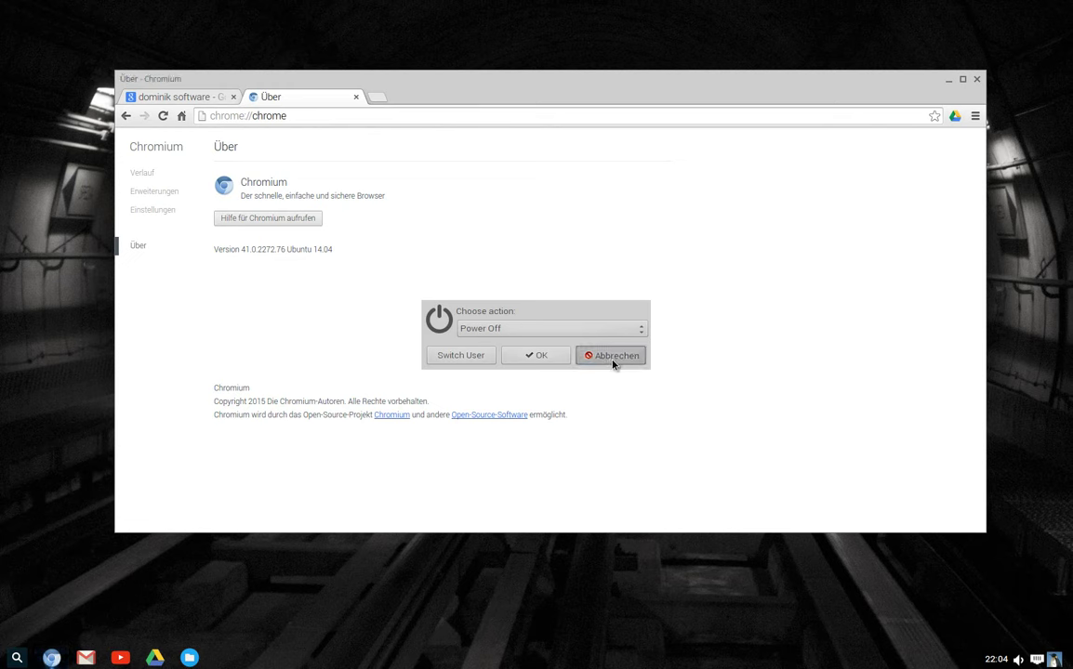
click(615, 357)
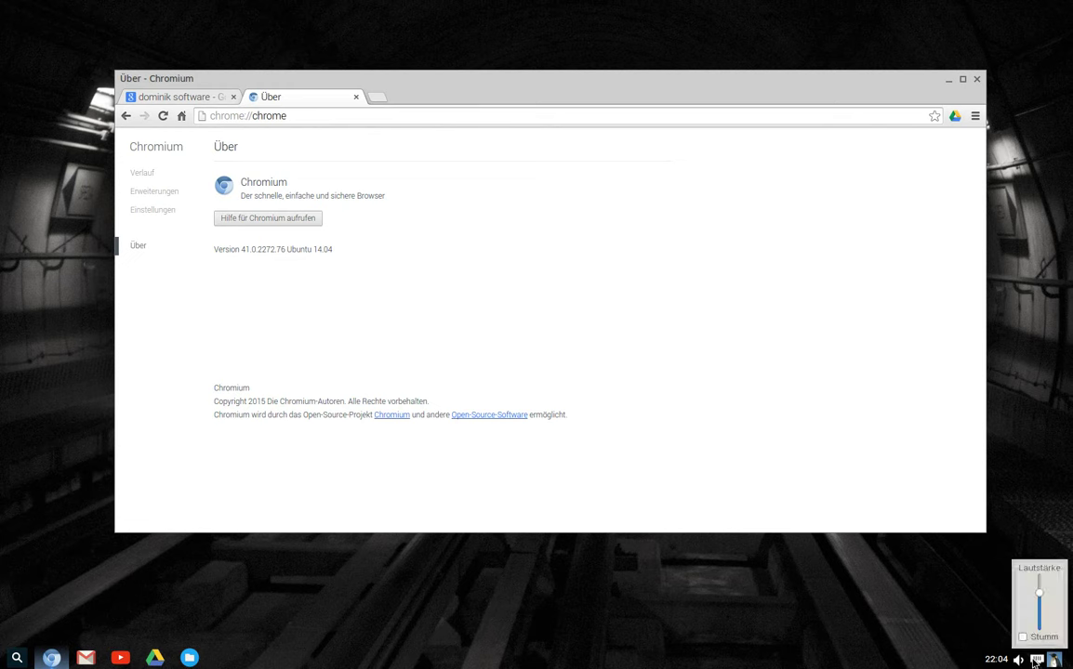
Check the volume and keyboard controls in the system tray, and open the Chromixium Control Panel.
click(1036, 659)
click(800, 525)
right_click(756, 561)
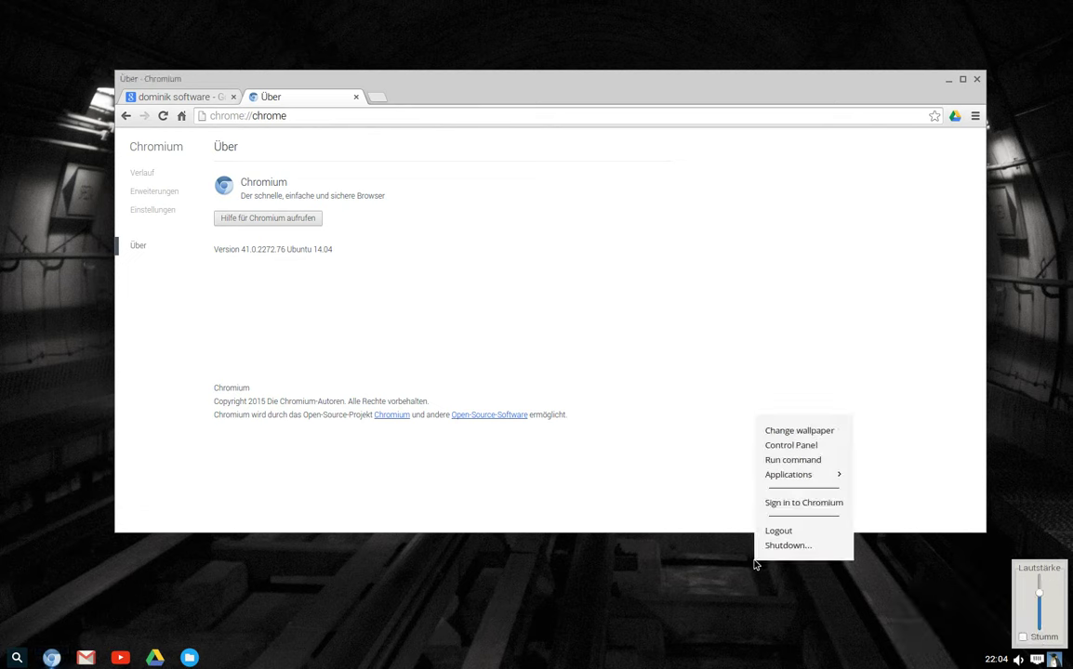
click(783, 459)
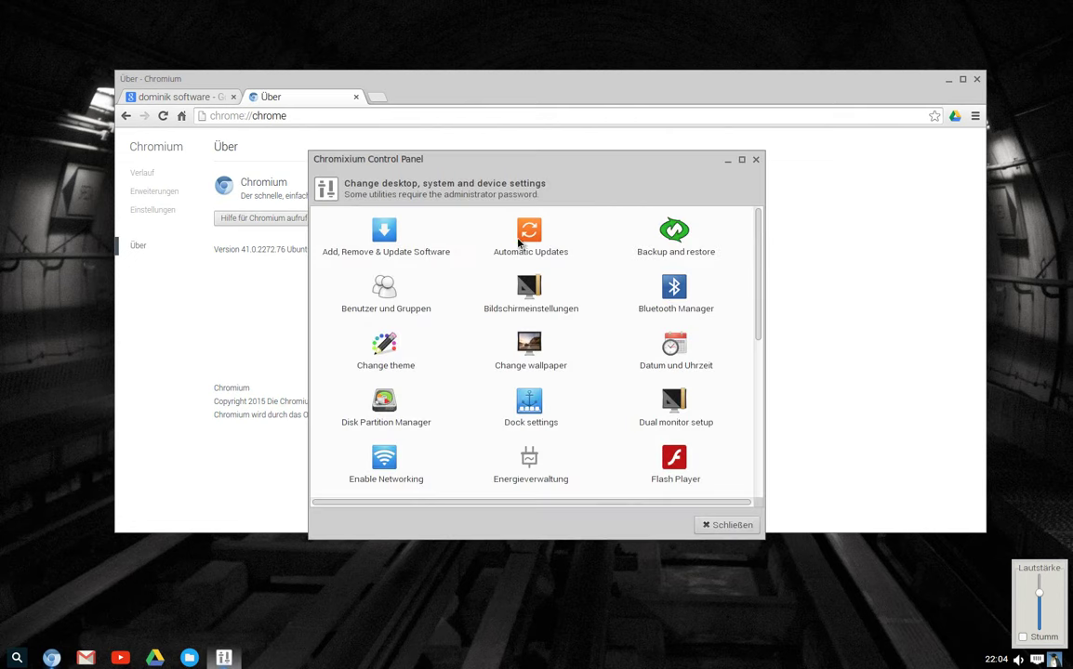
Look through the full range of system and device utilities offered in the Chromixium Control Panel.
scroll(517, 240, down, 1)
scroll(479, 279, down, 1)
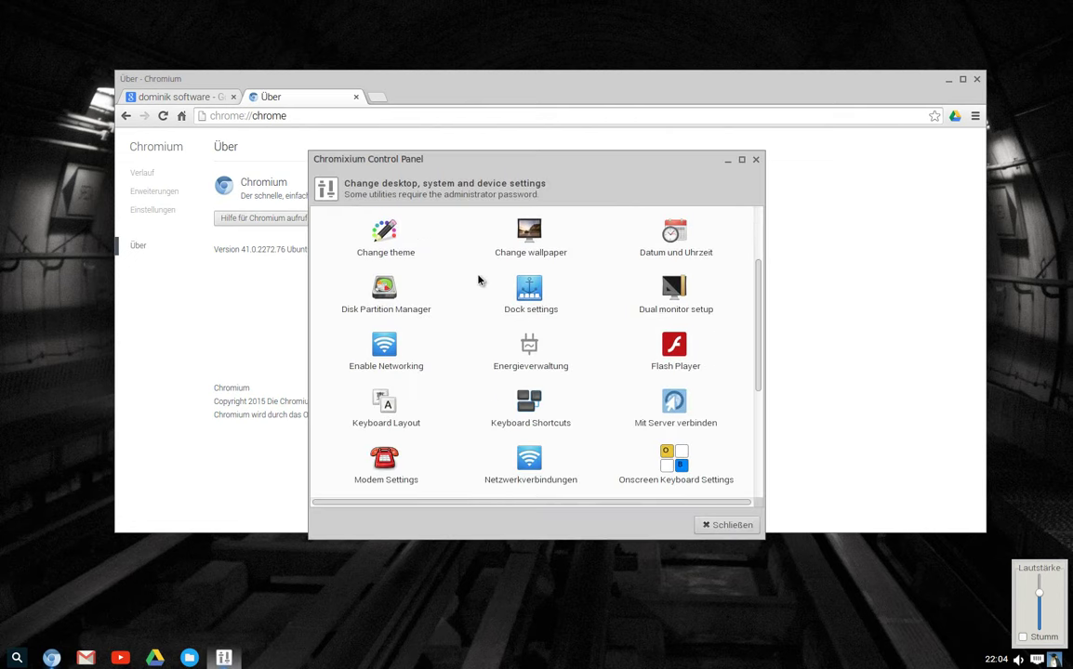
scroll(688, 341, down, 2)
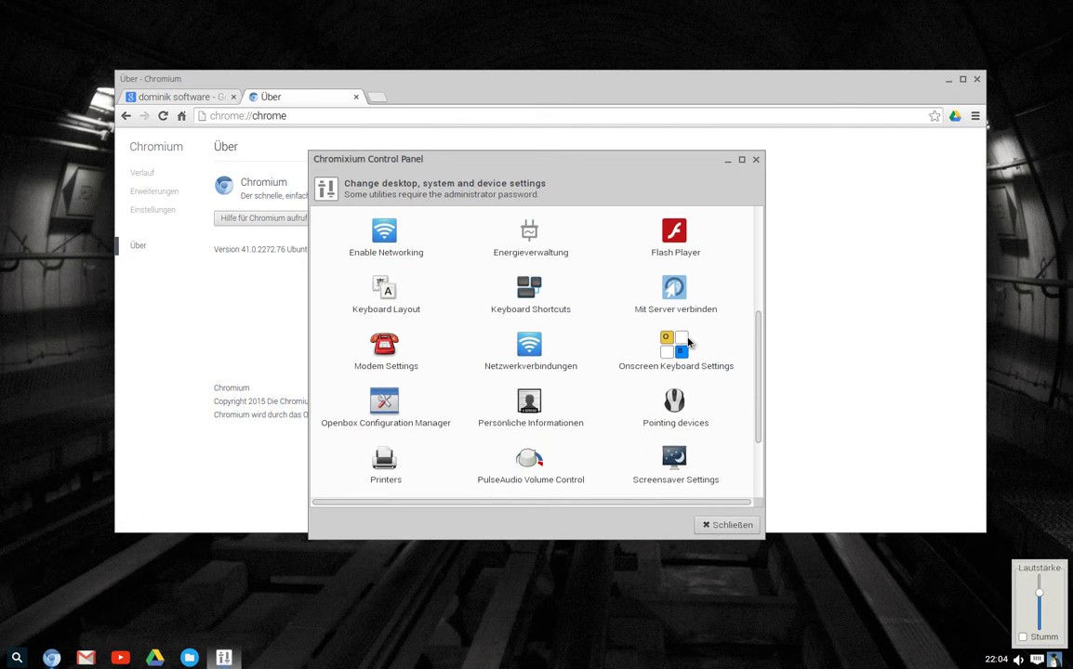
scroll(681, 335, down, 2)
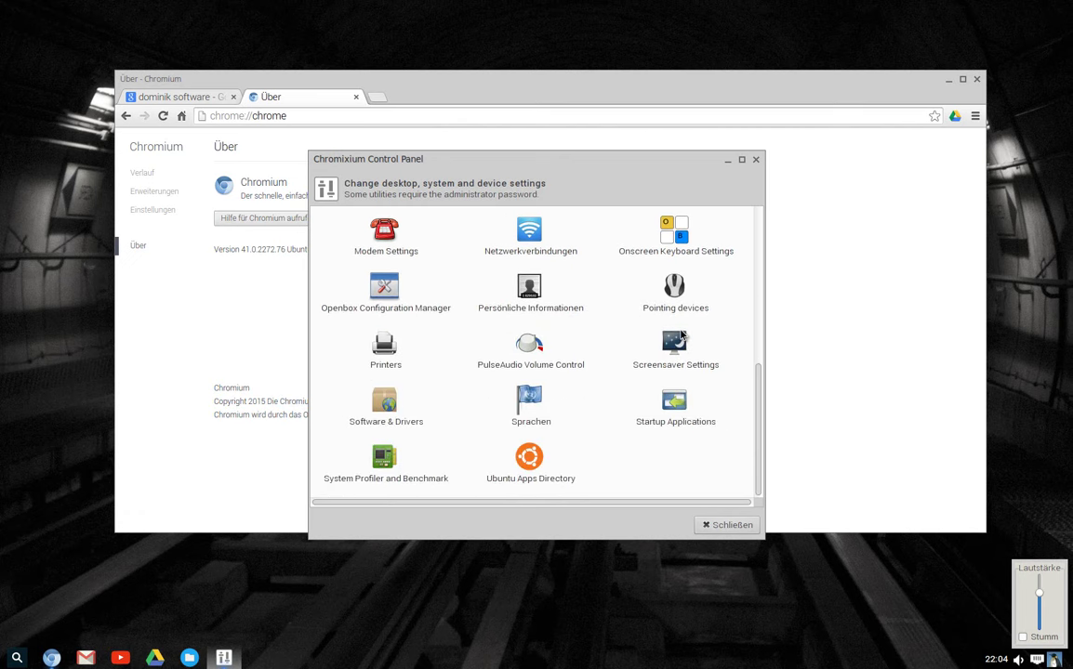
scroll(678, 332, up, 3)
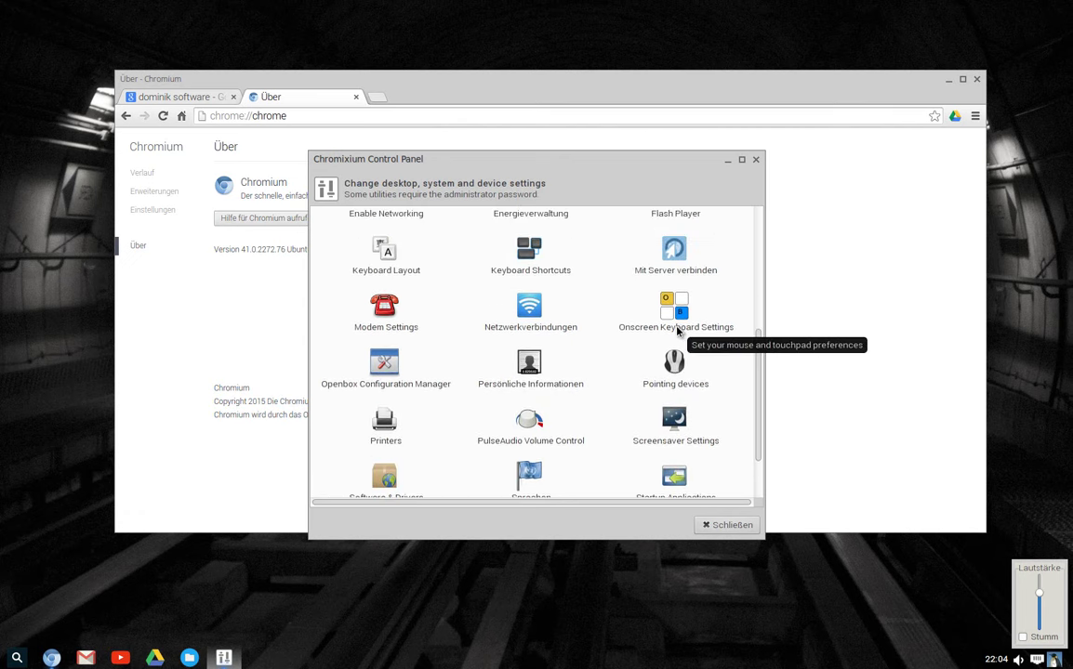
scroll(677, 332, up, 3)
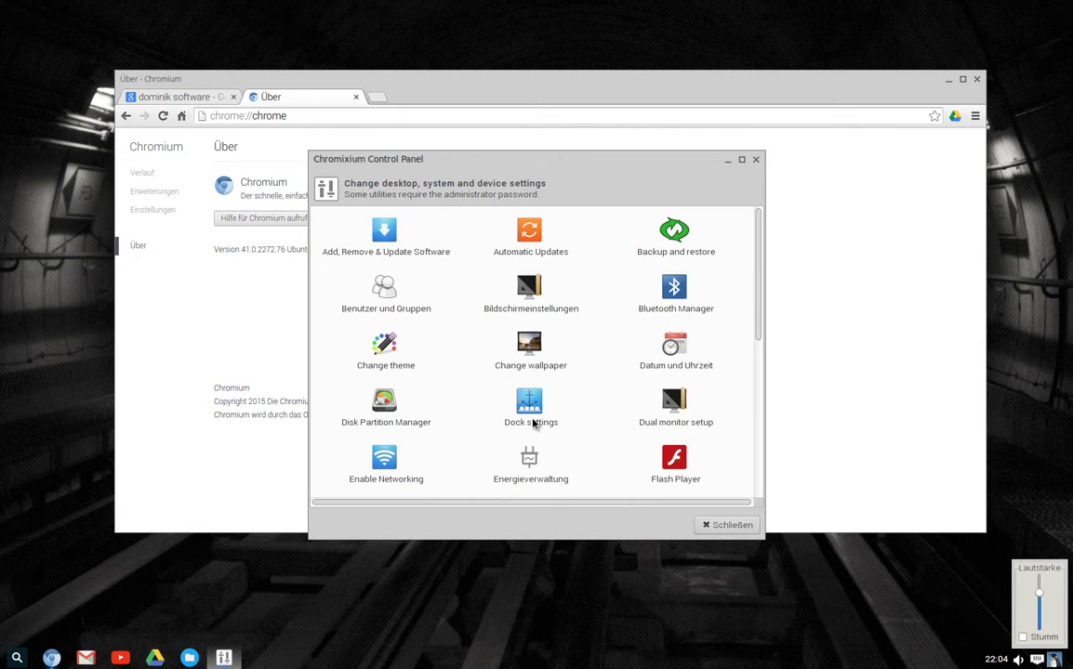
scroll(364, 280, down, 1)
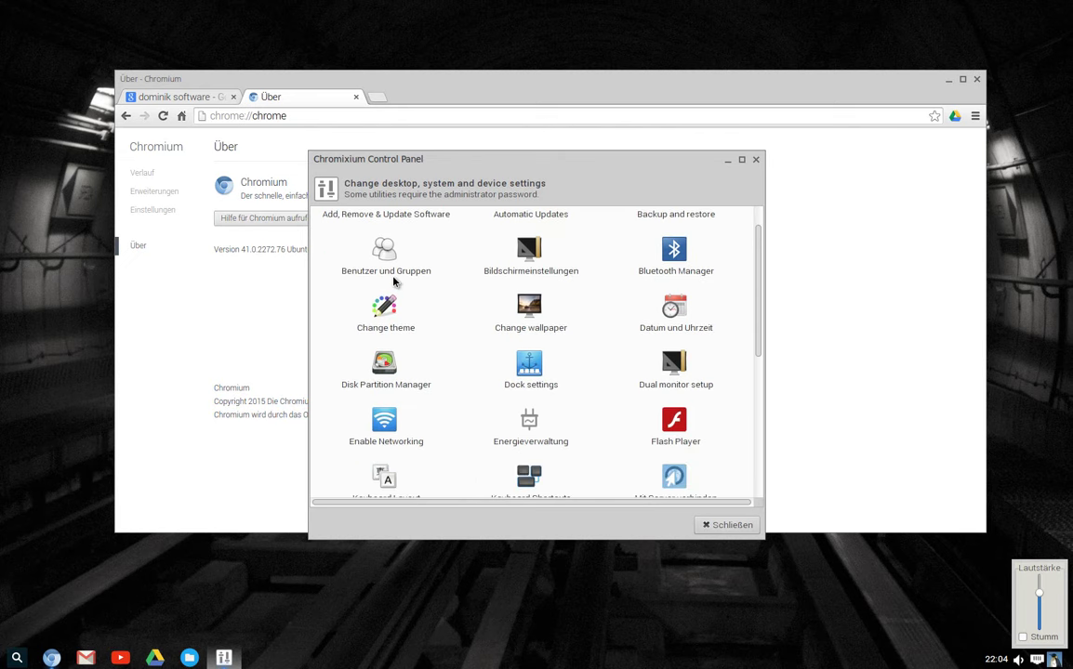
Open Add, Remove & Update Software by entering the administrator password, look over Synaptic Package Manager's commands, and close it.
scroll(381, 274, up, 1)
click(395, 252)
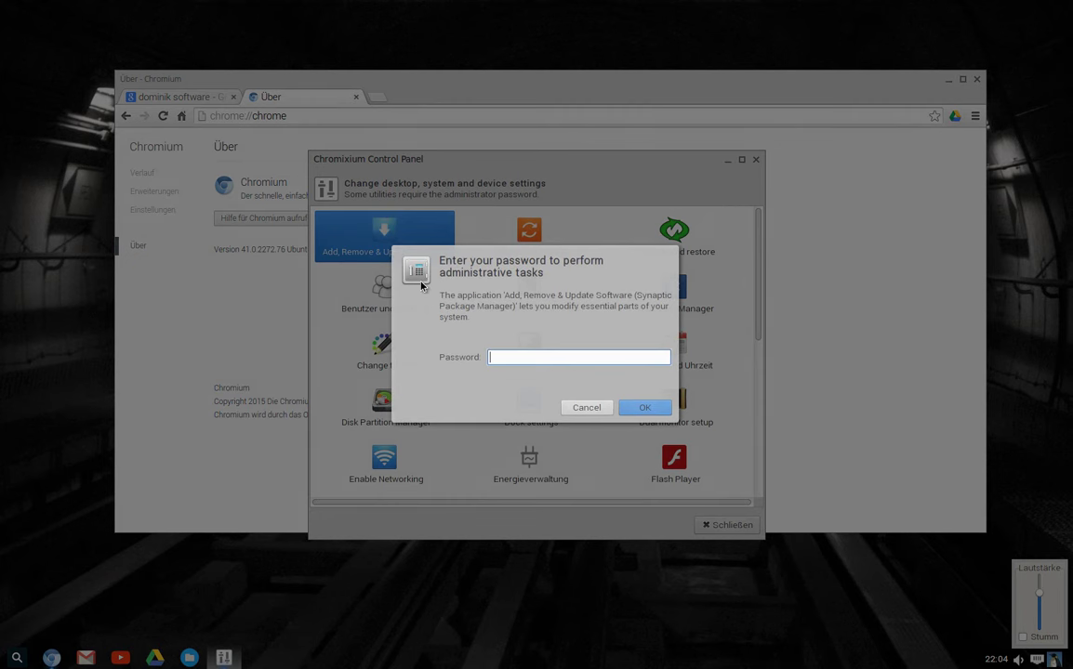
text(*****)
key(Return)
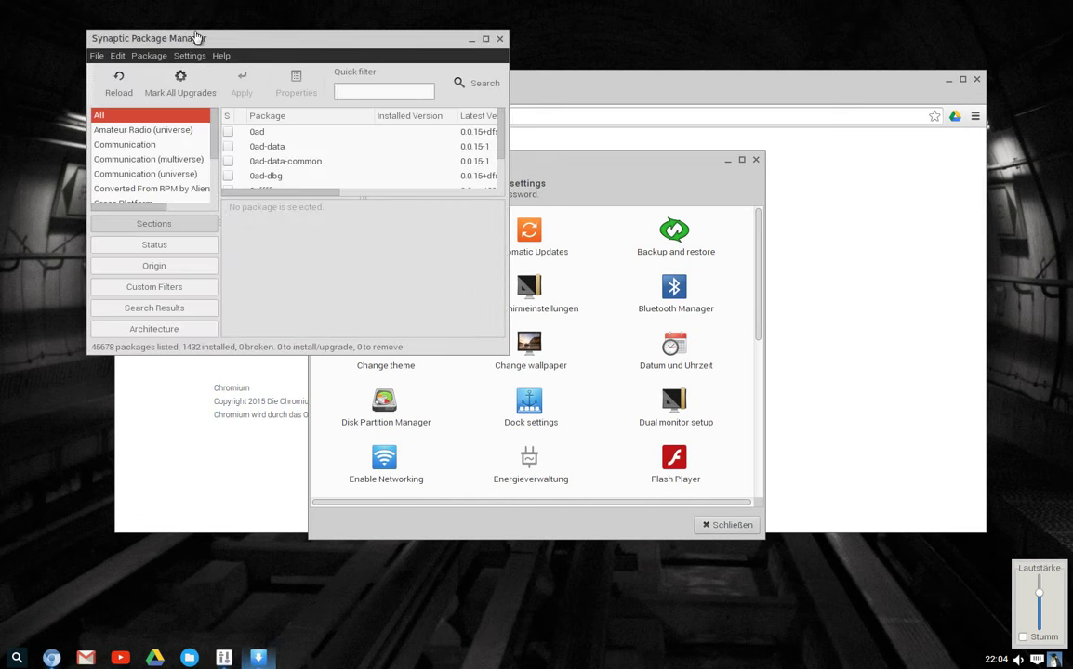
click(222, 57)
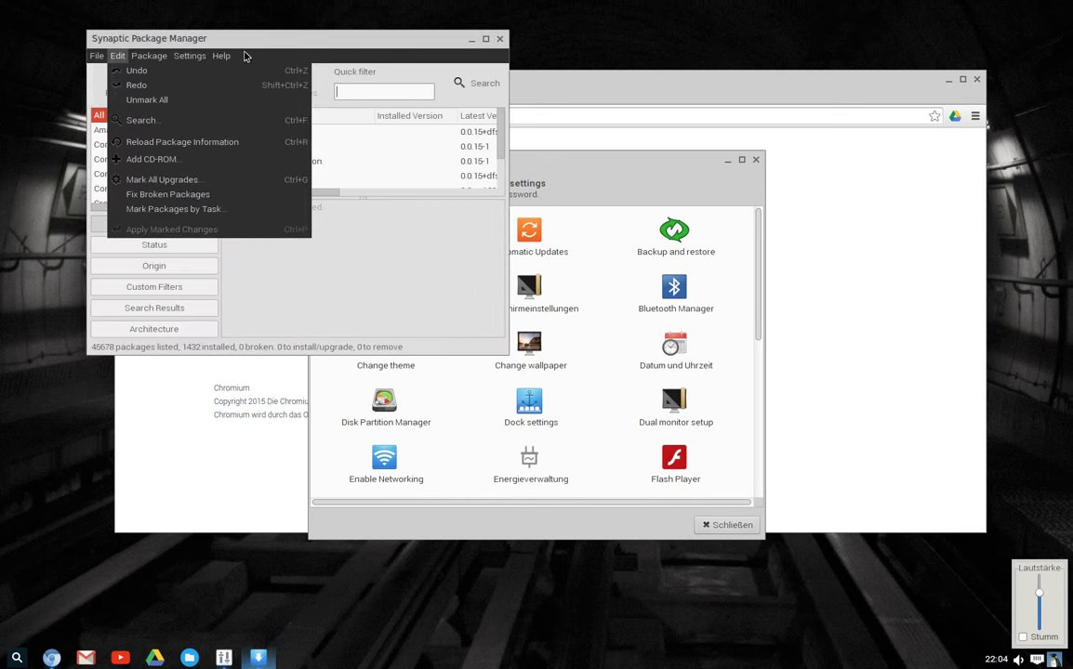
click(268, 60)
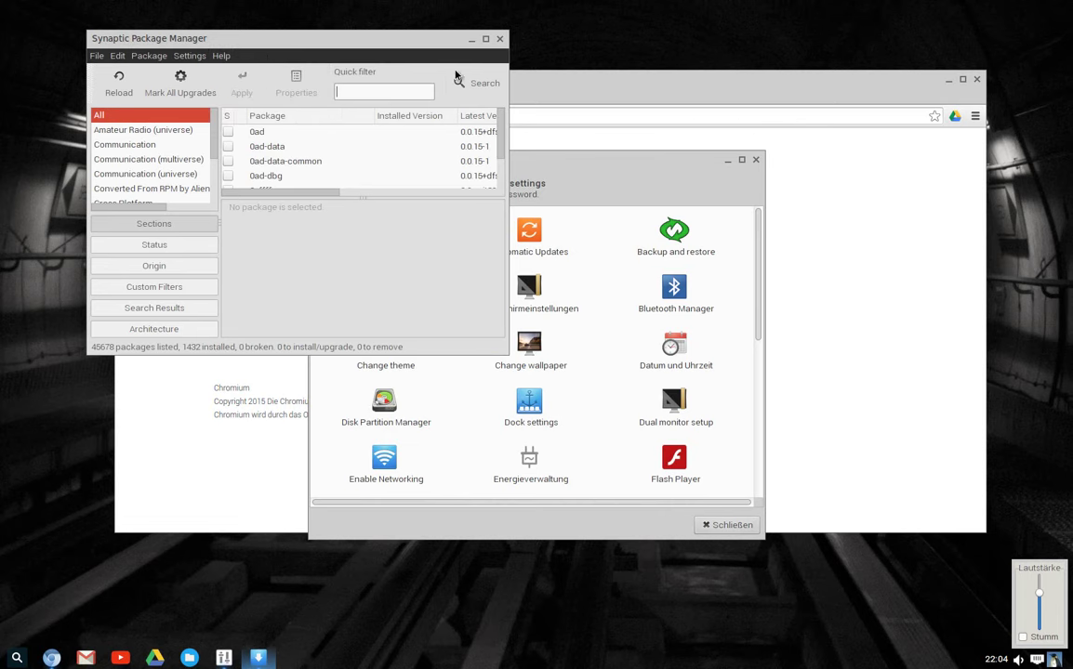
click(499, 38)
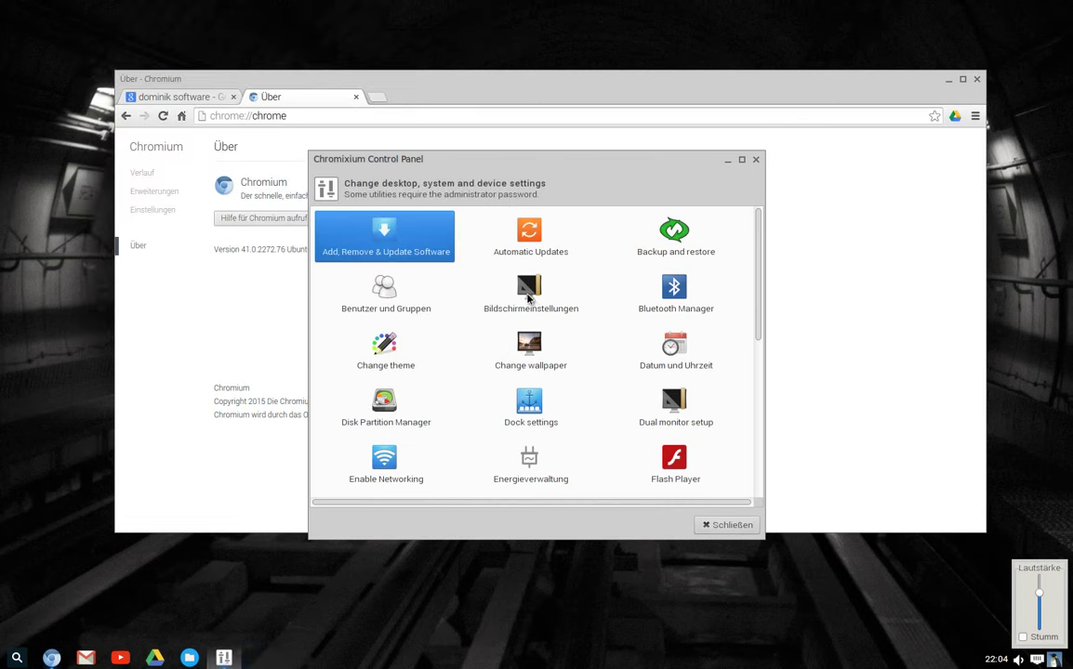
Change the desktop wallpaper to the red maple leaves picture, and close the wallpaper chooser and Control Panel.
click(544, 351)
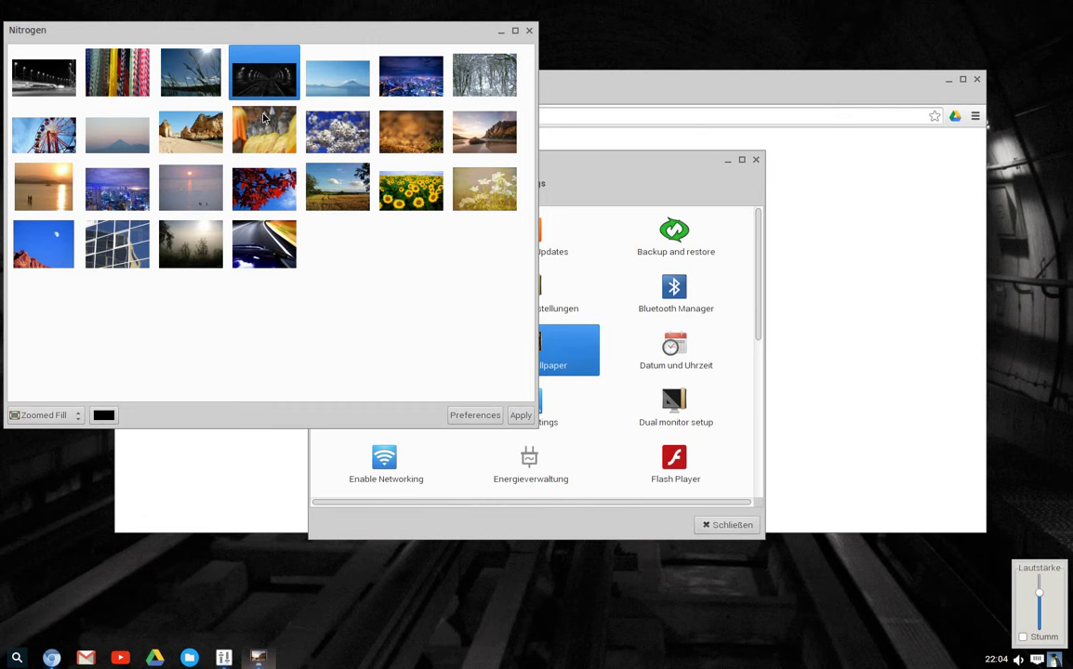
click(235, 184)
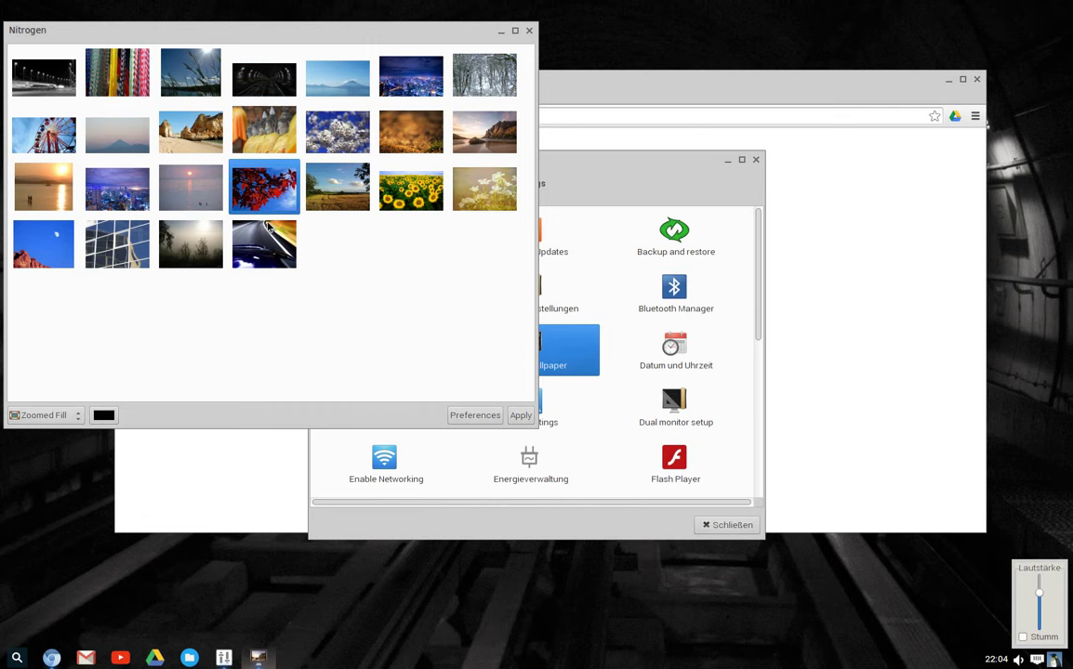
click(520, 414)
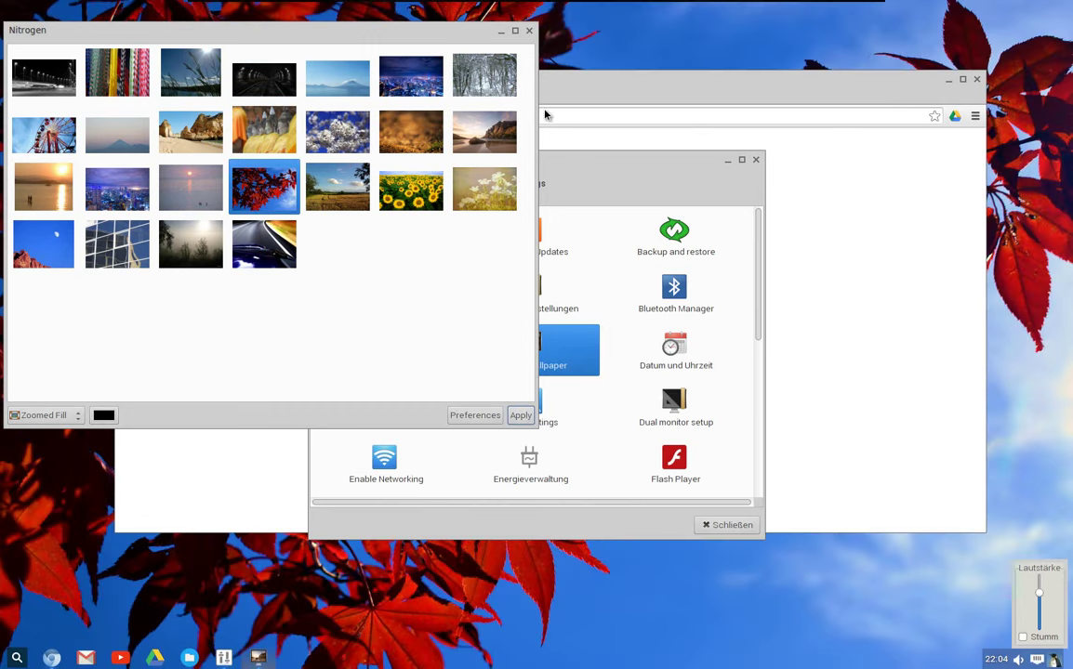
click(530, 32)
click(755, 159)
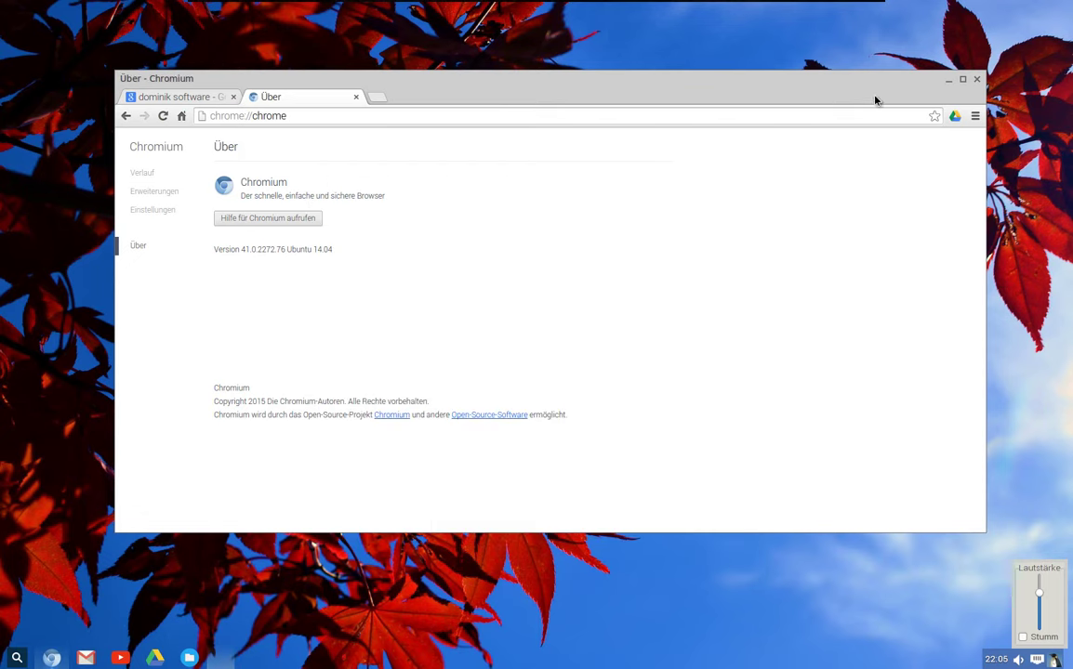
Minimize the Chromium window, restore it, and close the browser.
click(949, 80)
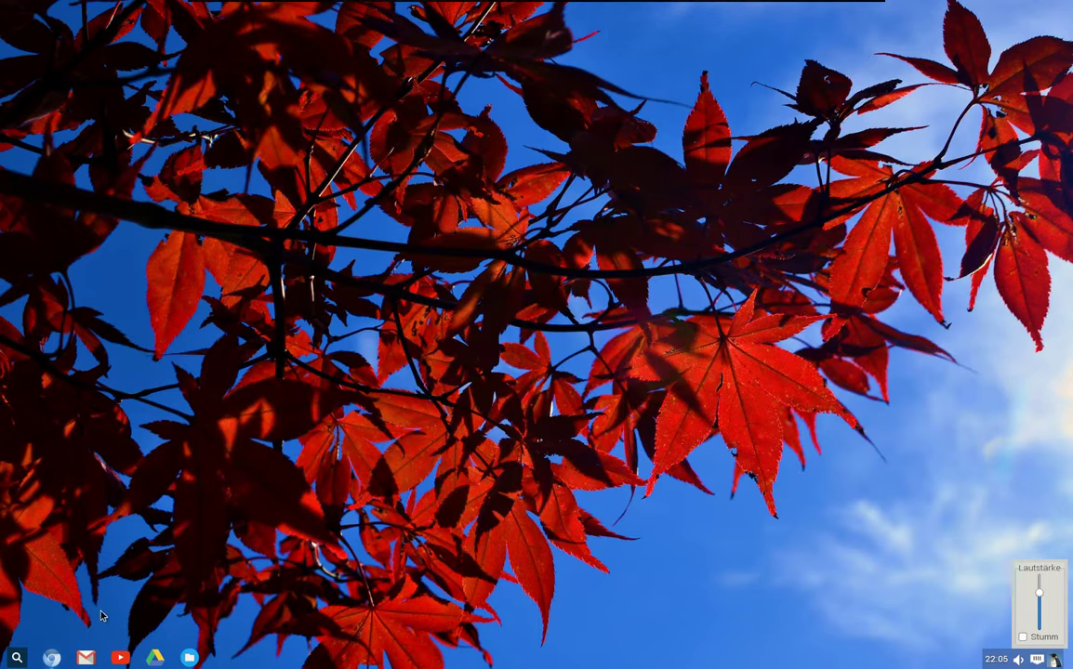
click(52, 658)
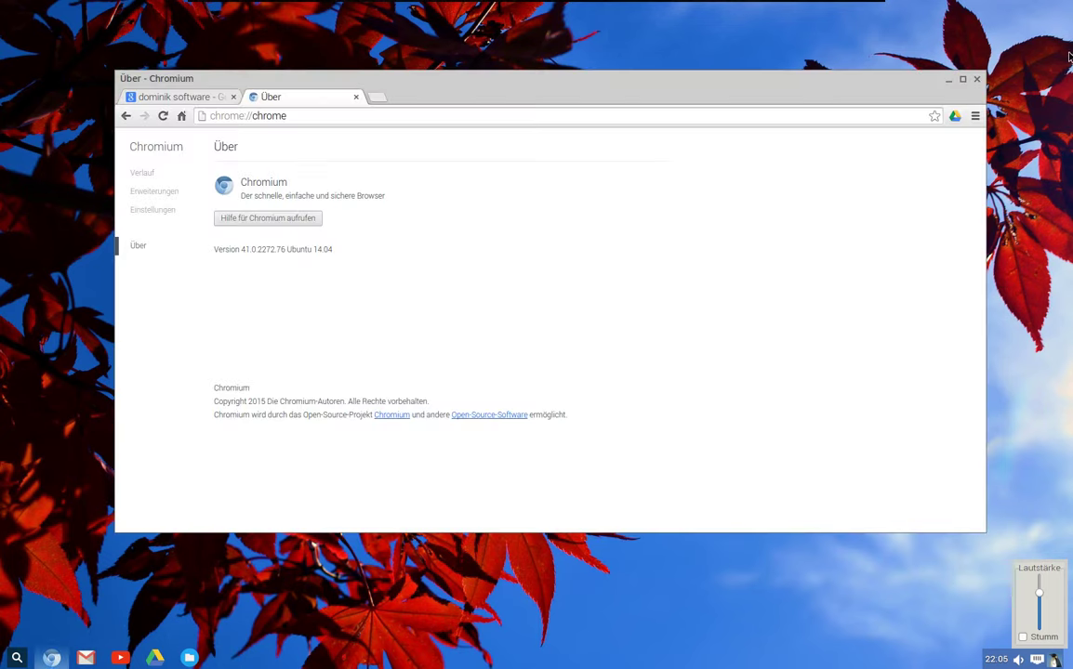
click(976, 79)
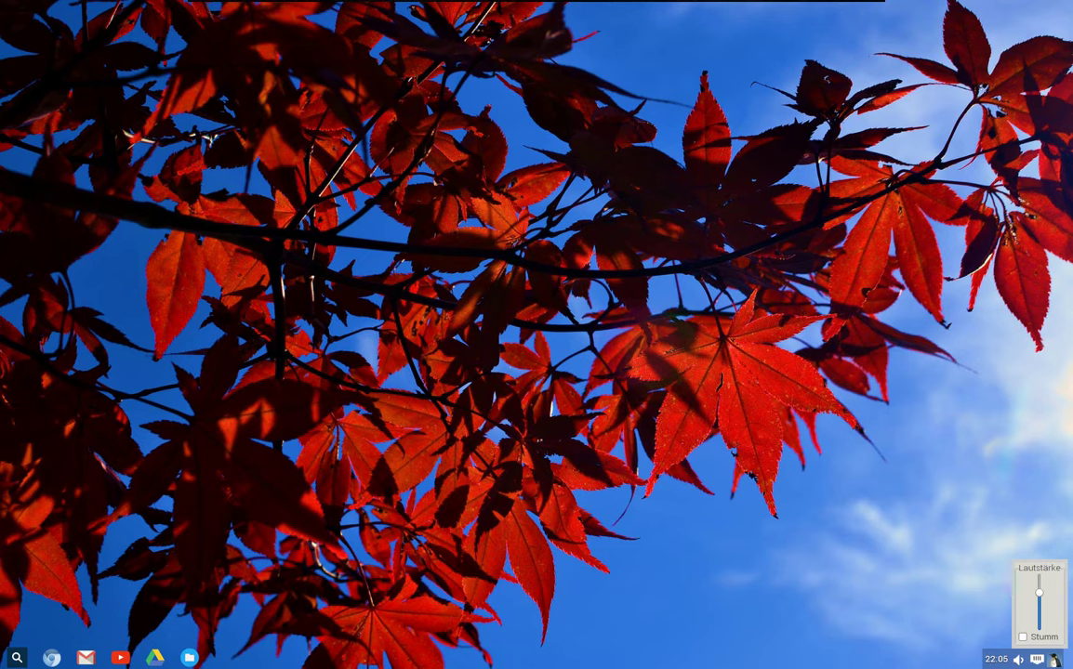
View the app shortcuts in the launcher and dismiss it.
click(19, 658)
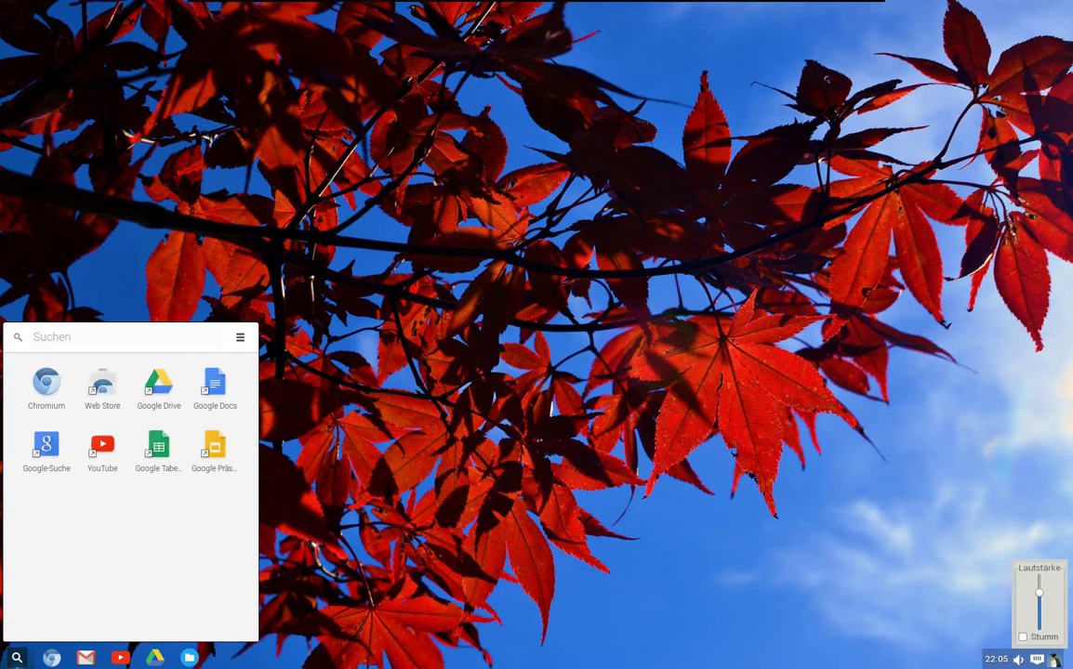
key(Escape)
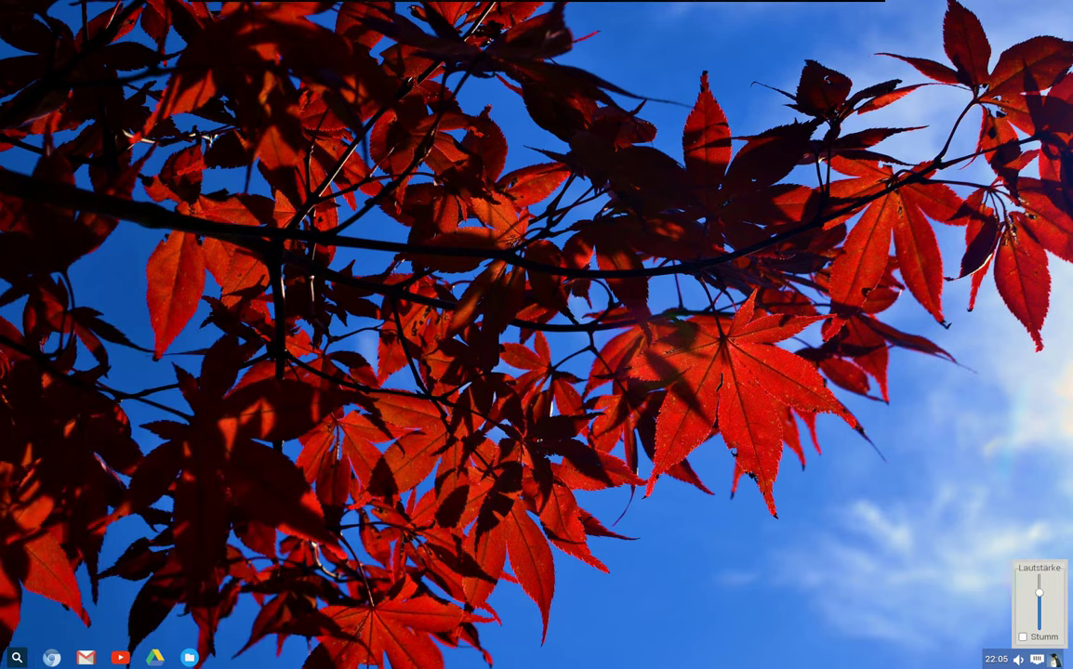